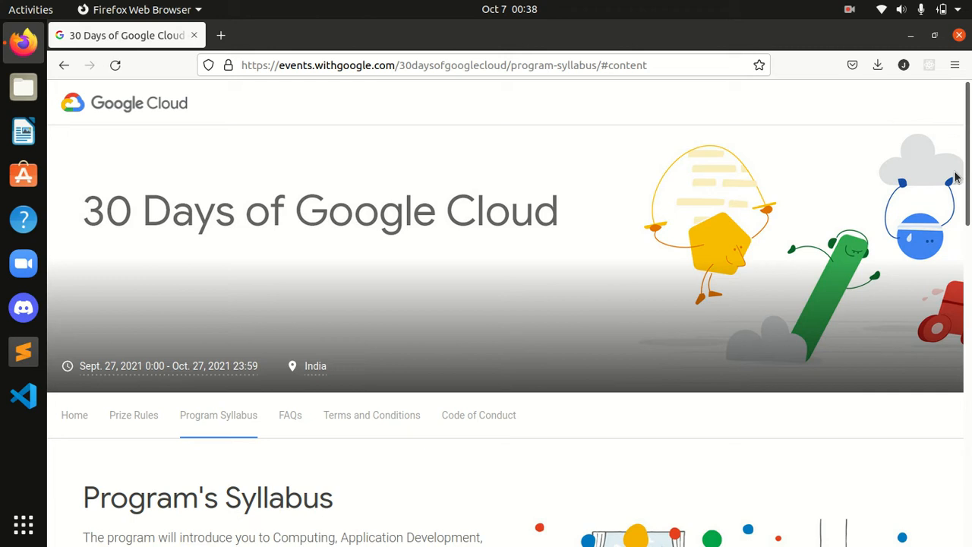
# Step: Open the Integrate with Machine Learning APIs quest and enroll in it
pyautogui.moveTo(968, 160); pyautogui.dragTo(966, 471)
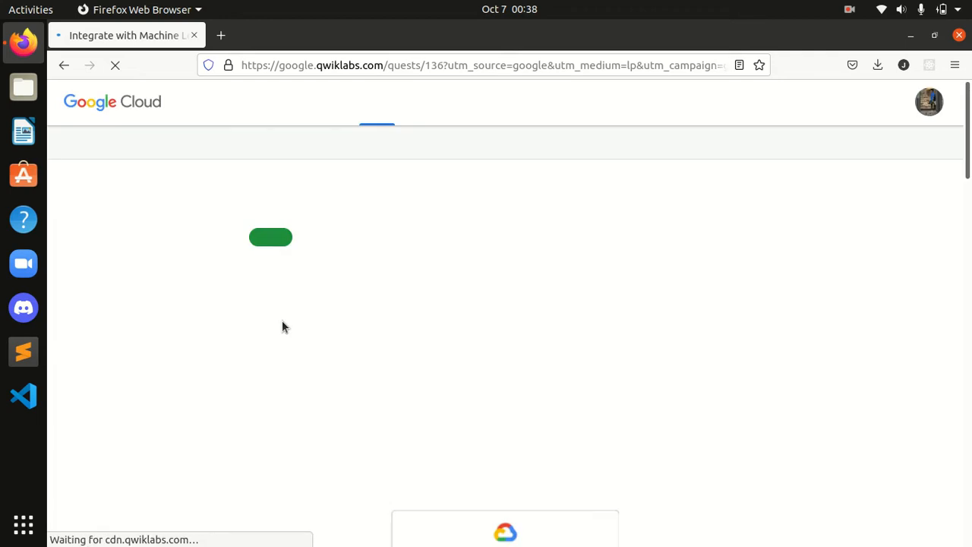
pyautogui.scroll(-5, 394, 463)
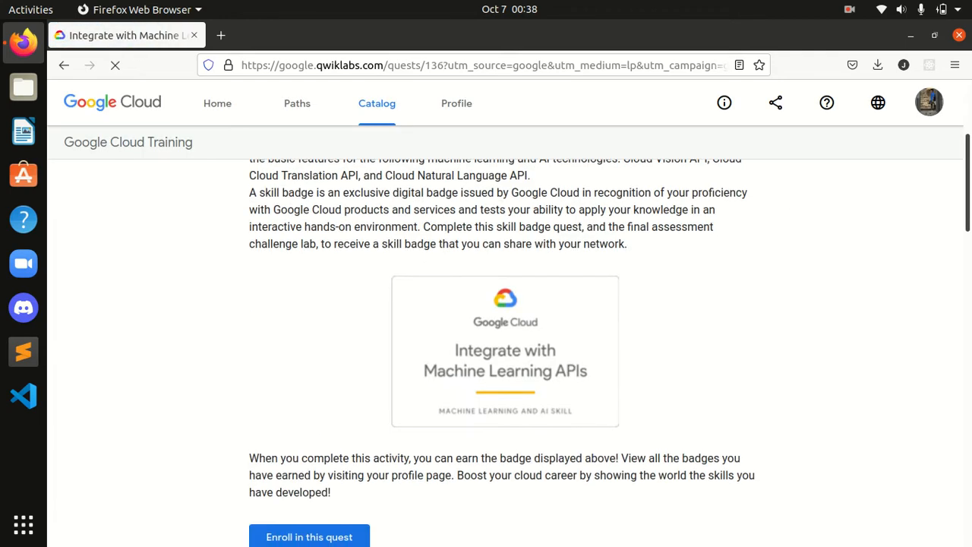
pyautogui.click(339, 537)
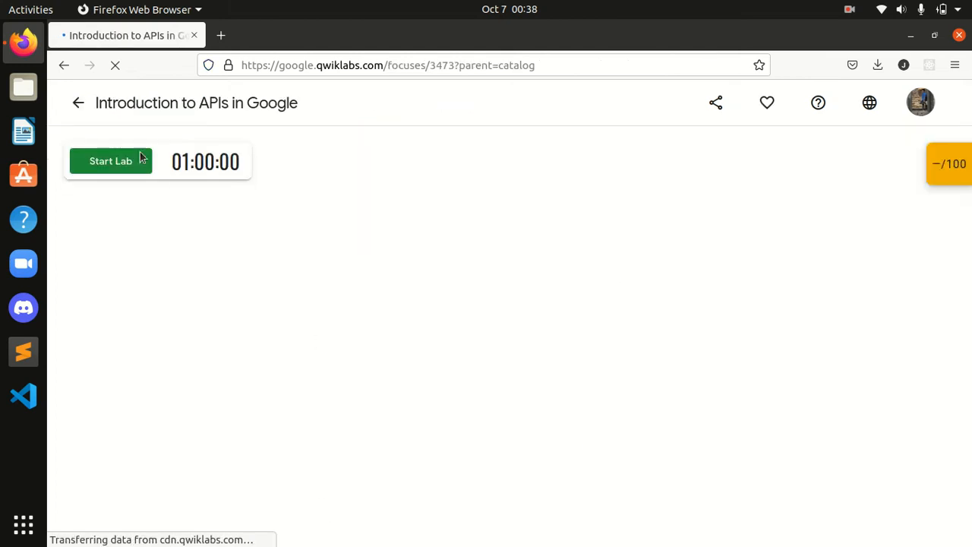
# Step: Return to the quest page and open the Integrate with Machine Learning APIs: Challenge Lab
pyautogui.click(78, 108)
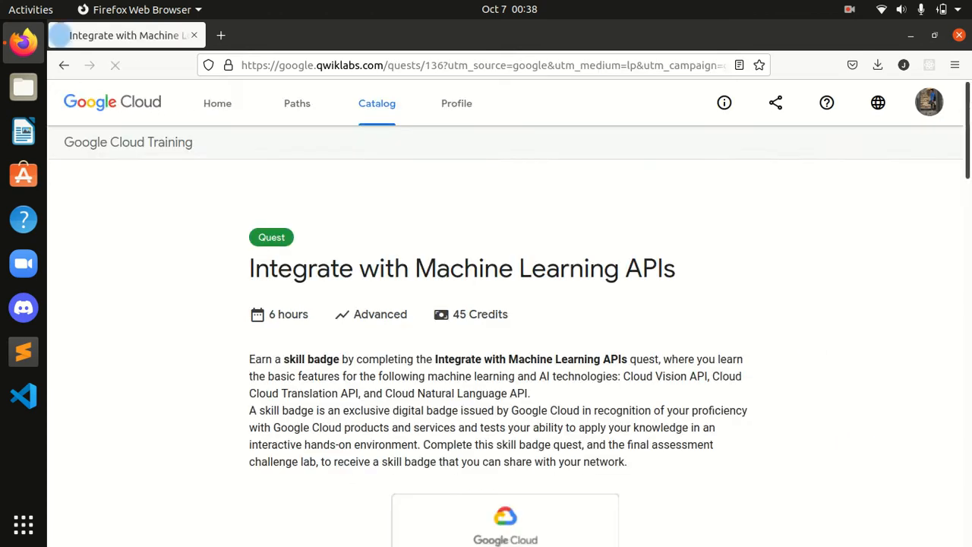
pyautogui.moveTo(968, 162); pyautogui.dragTo(968, 530)
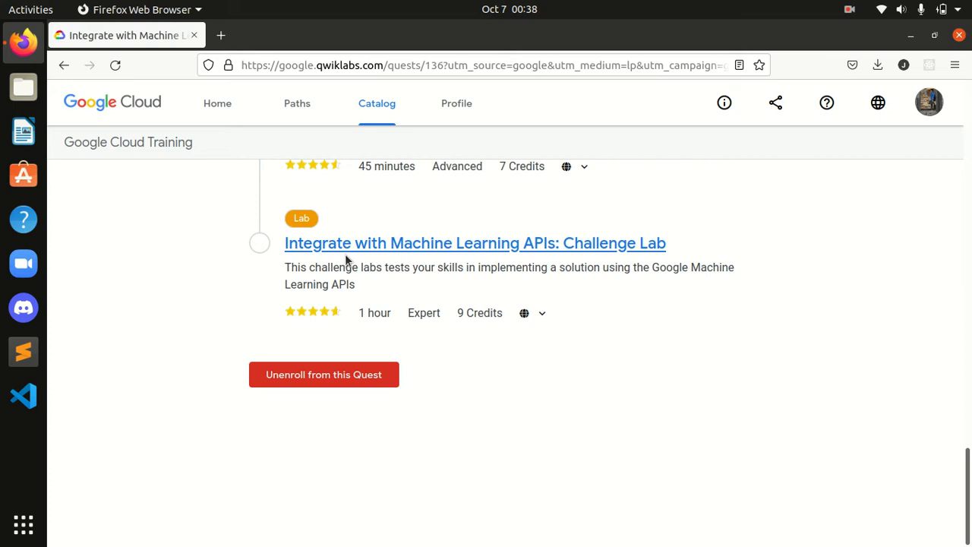
pyautogui.click(504, 250)
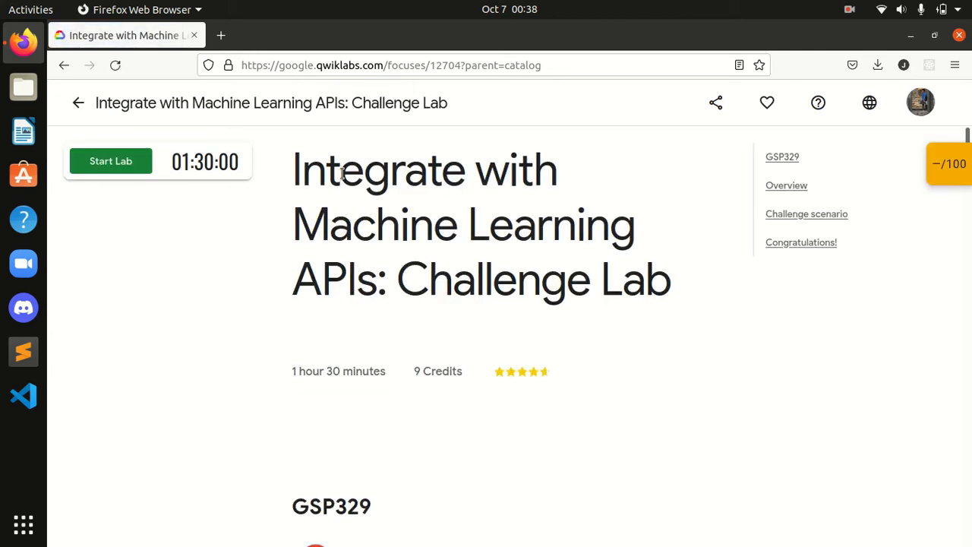
# Step: Open GitHub in a new tab and go to your repositories list
pyautogui.click(221, 36)
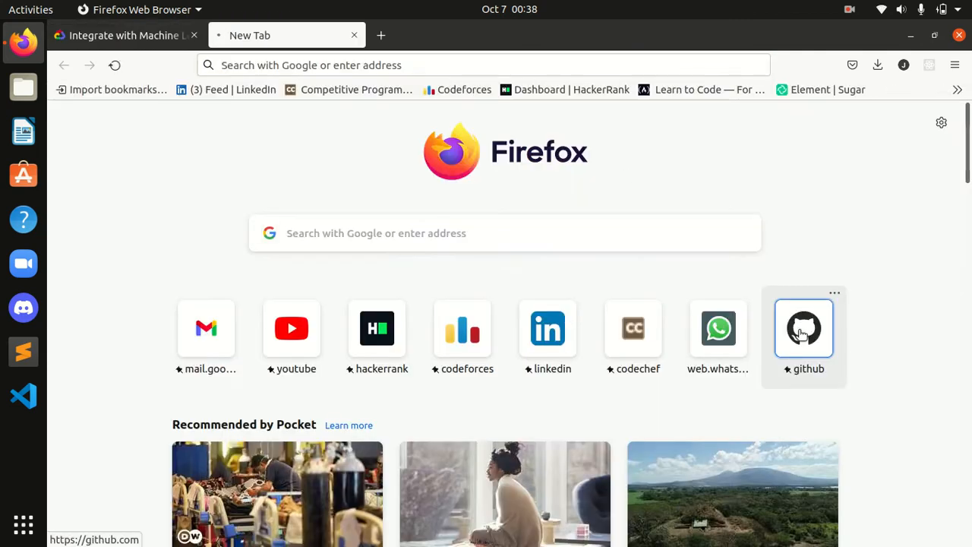
pyautogui.click(799, 334)
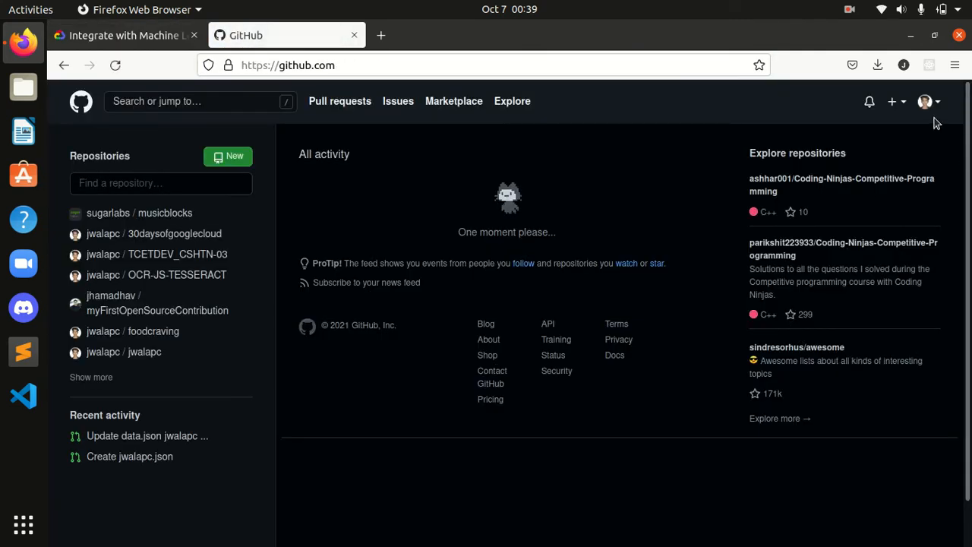
pyautogui.click(939, 108)
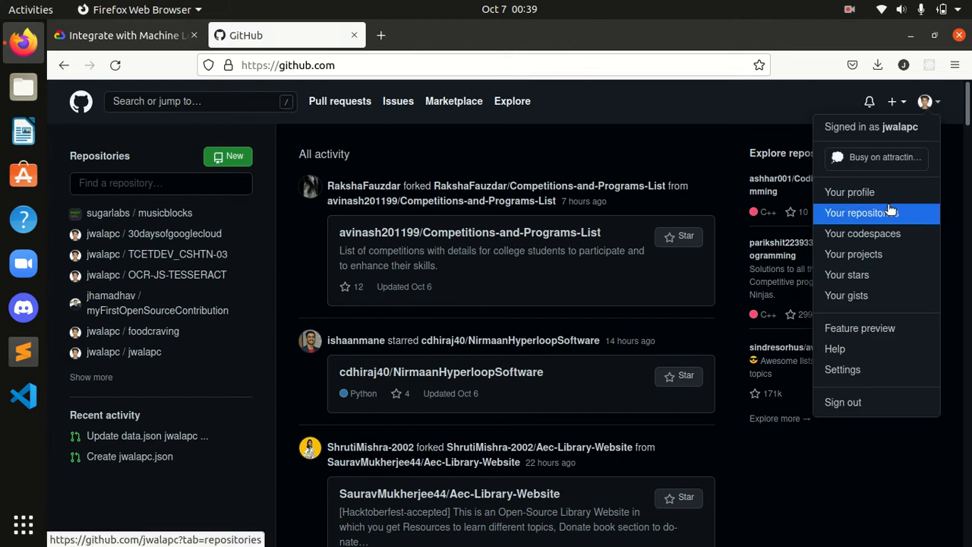
pyautogui.click(889, 209)
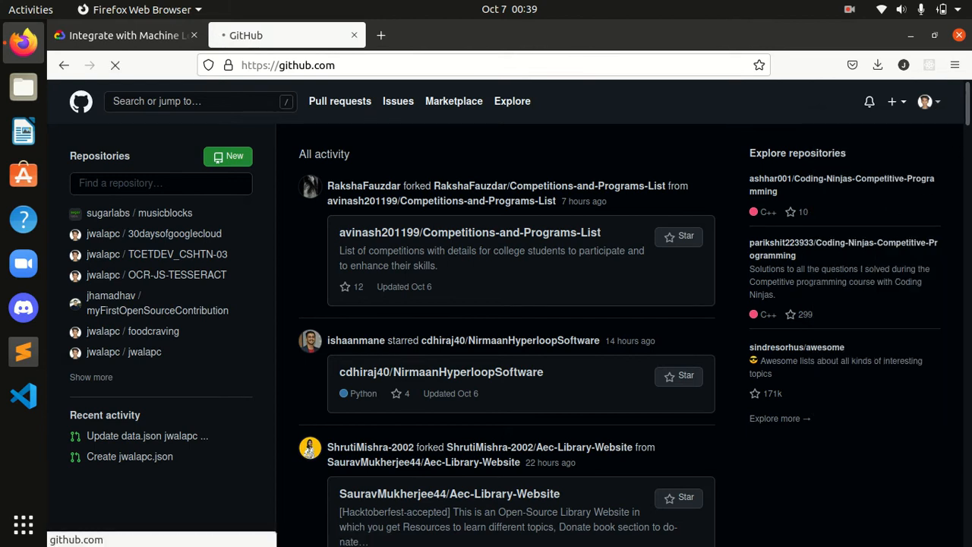
# Step: Open the Integrate with Machine Learning APIs: Challenge Lab script in the 30daysofgooglecloud repository
pyautogui.scroll(-10, 958, 179)
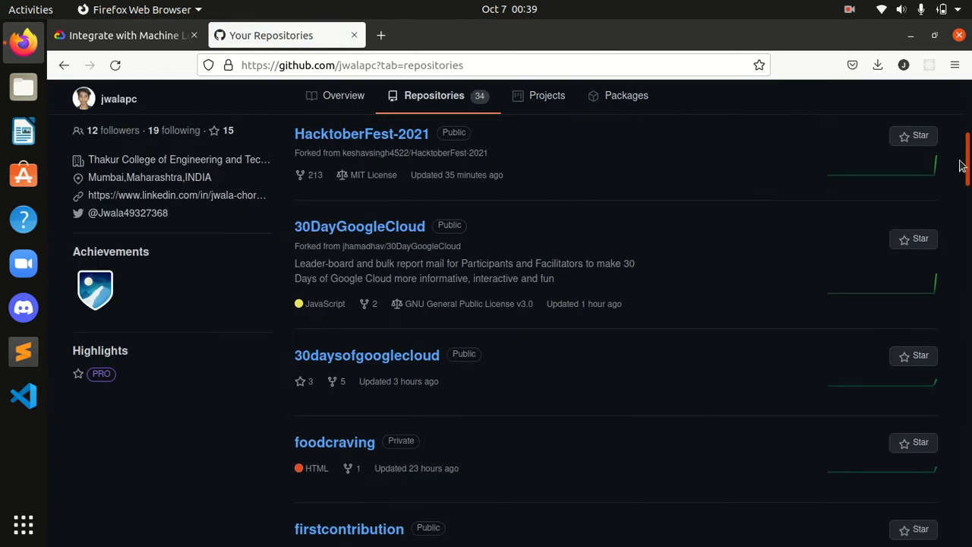
pyautogui.click(426, 236)
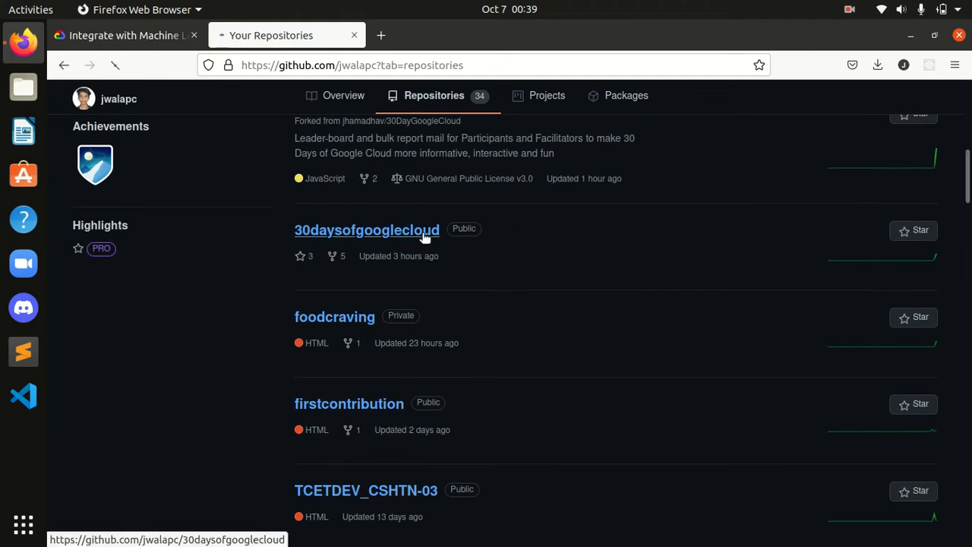
pyautogui.scroll(-2, 376, 304)
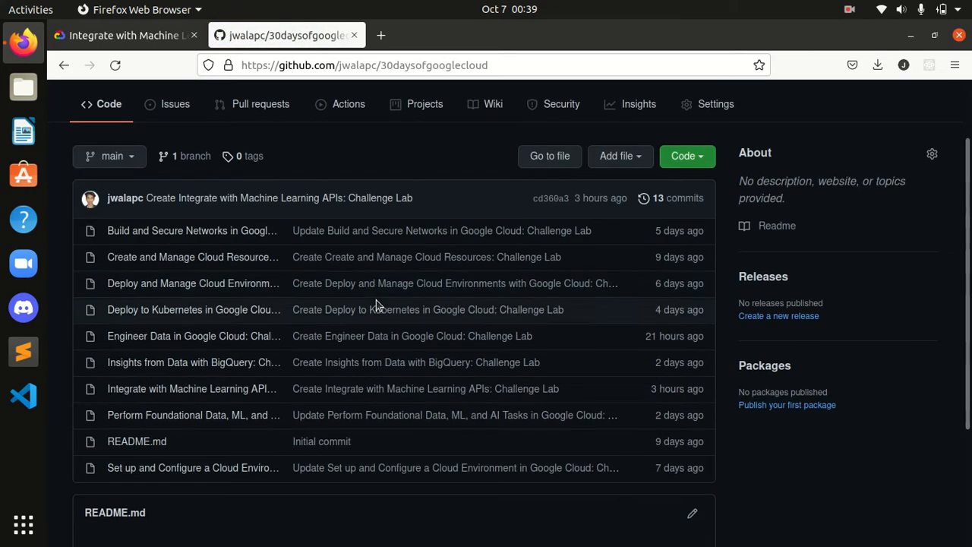
pyautogui.click(224, 390)
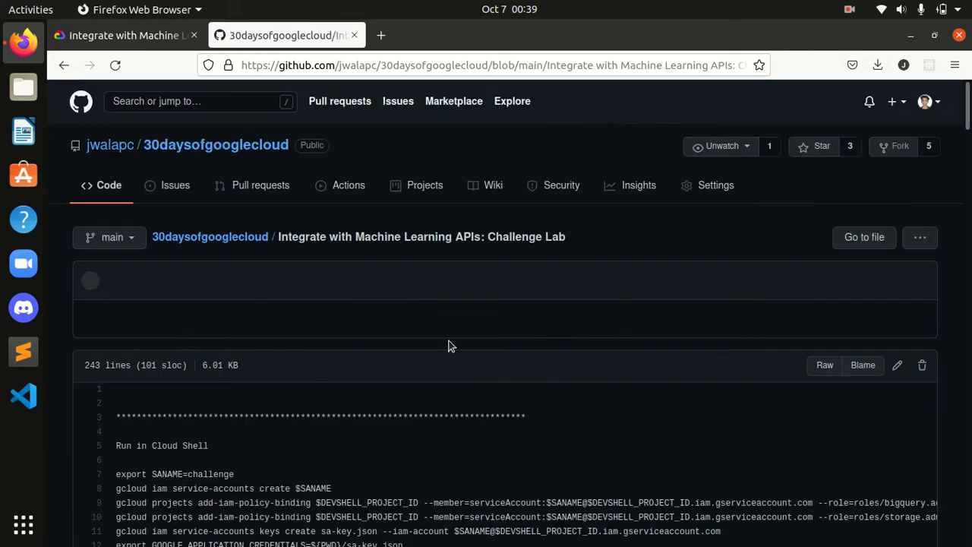
pyautogui.scroll(-3, 224, 394)
pyautogui.moveTo(968, 152); pyautogui.dragTo(965, 83)
# Step: Return to the challenge lab tab and start the lab
pyautogui.click(114, 36)
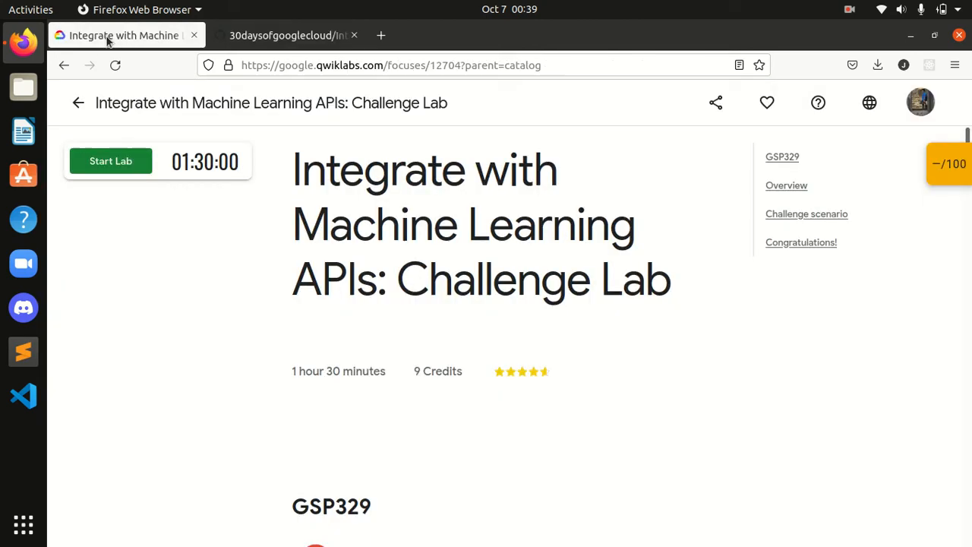
pyautogui.click(119, 168)
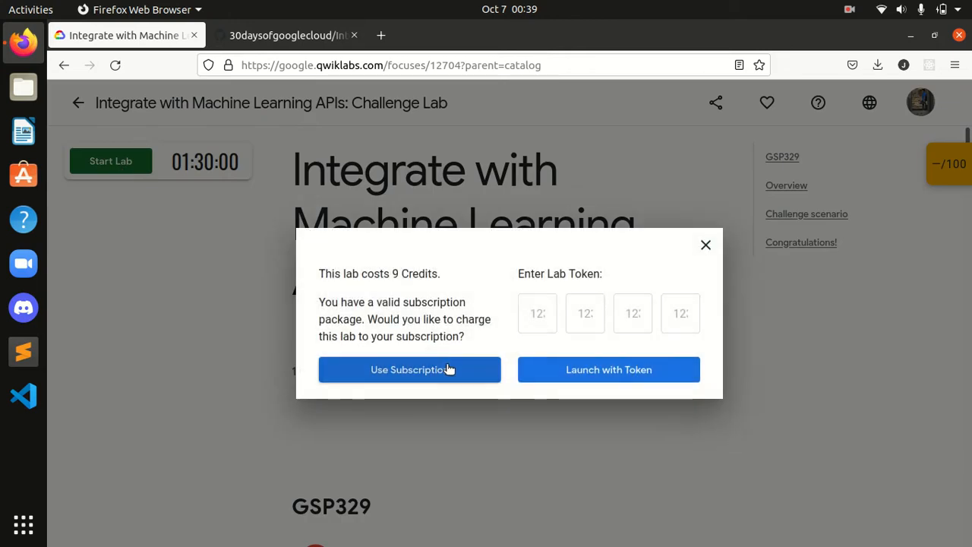
pyautogui.click(445, 368)
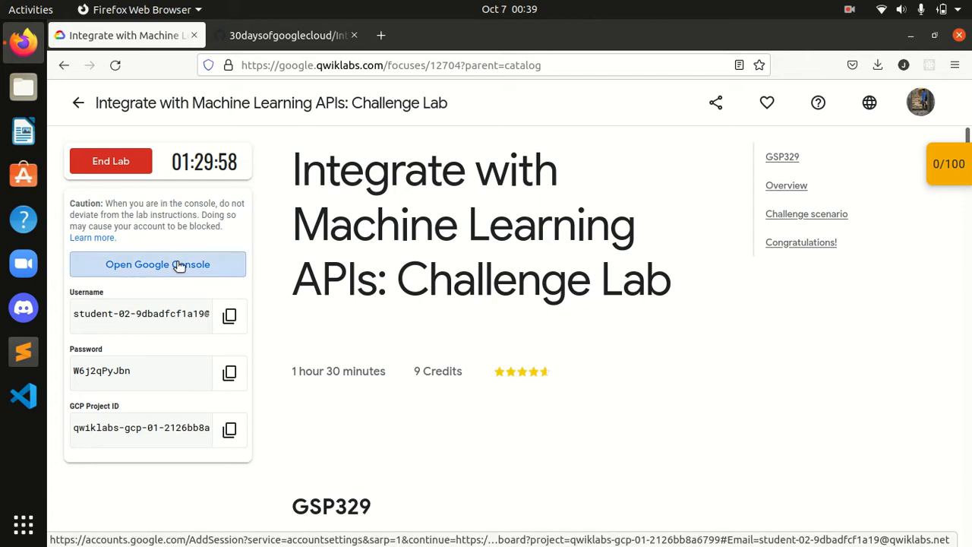
# Step: Open the Google Console and sign in by pasting the copied lab username into the email field
pyautogui.click(179, 265)
pyautogui.click(156, 38)
pyautogui.click(229, 319)
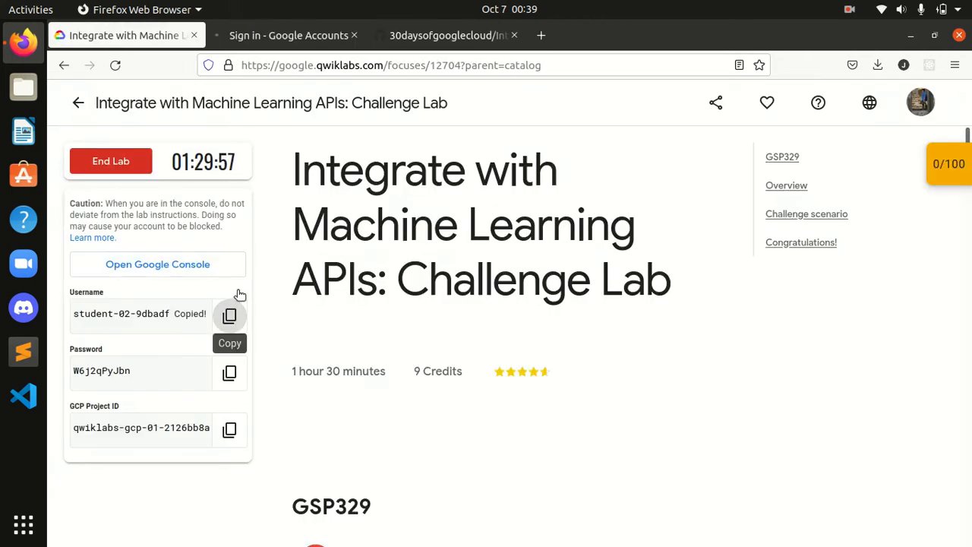
pyautogui.click(288, 35)
pyautogui.scroll(-5, 628, 373)
pyautogui.click(529, 452)
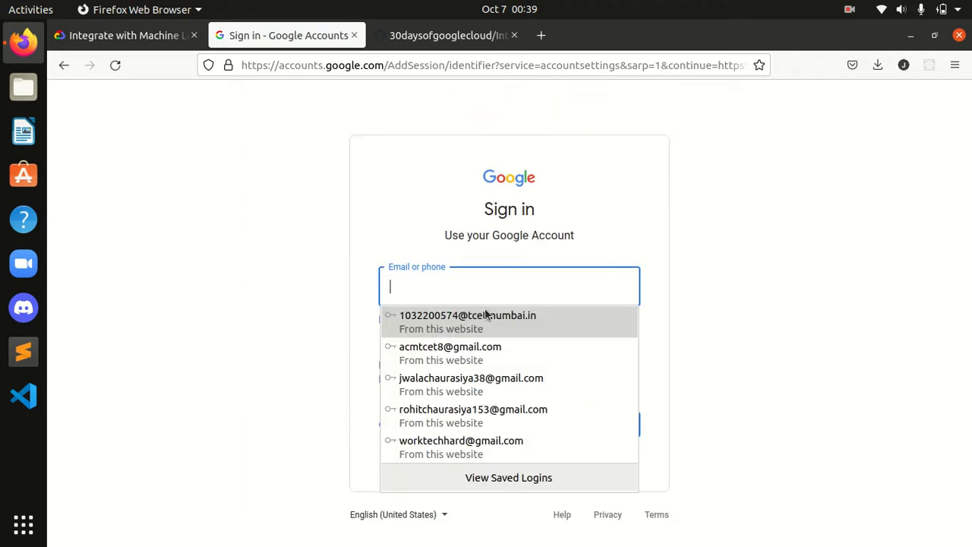
pyautogui.hotkey('ctrl', 'v')
pyautogui.click(610, 423)
# Step: Copy the lab password, paste it into the sign-in password field, and decline saving the login
pyautogui.click(167, 35)
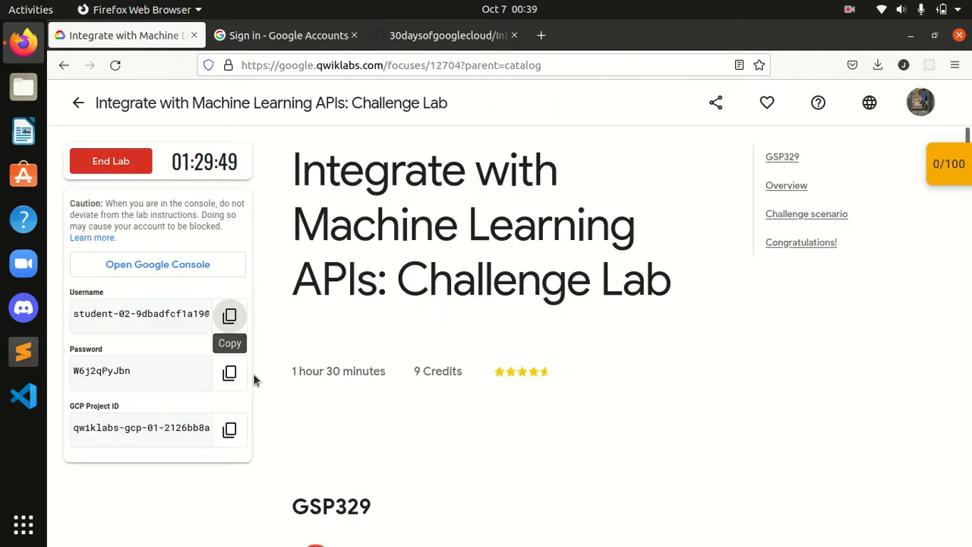
pyautogui.click(230, 372)
pyautogui.click(285, 35)
pyautogui.click(447, 283)
pyautogui.hotkey('ctrl', 'v')
pyautogui.click(619, 392)
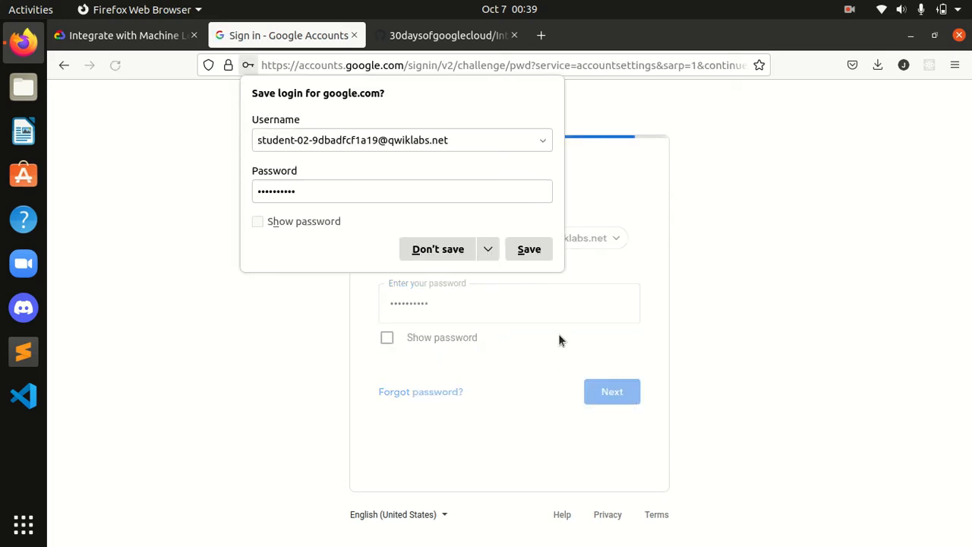
pyautogui.click(412, 256)
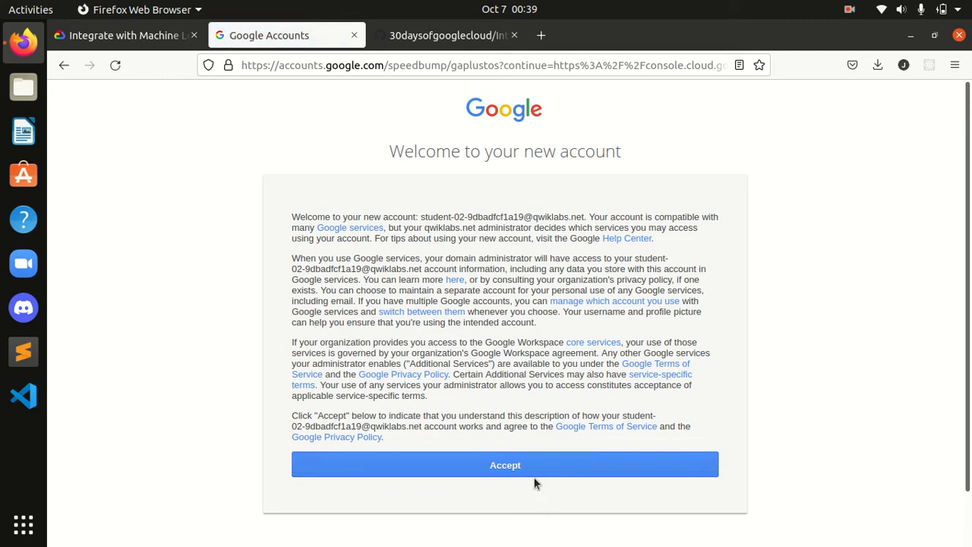
# Step: Accept the new account welcome terms, reload the console, and agree to the Cloud Platform terms of service
pyautogui.click(530, 468)
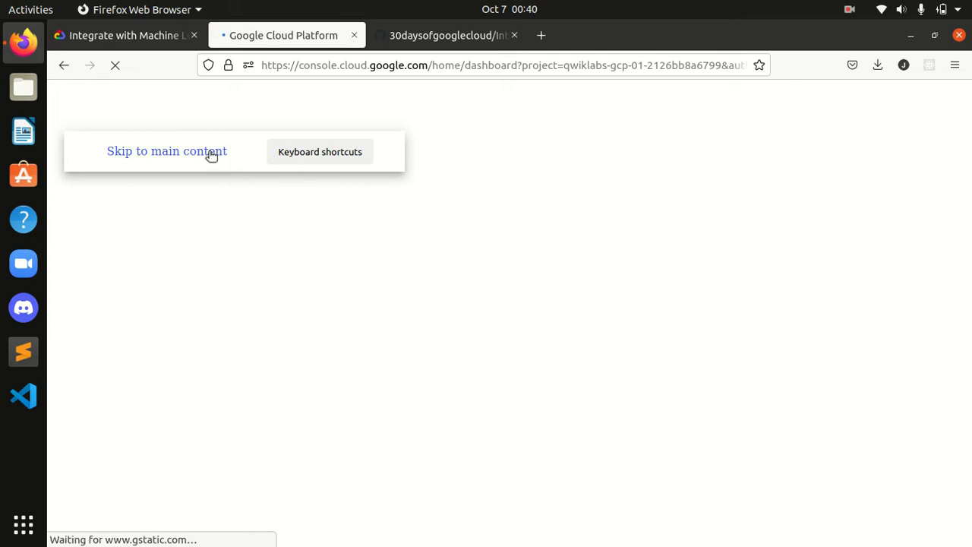
pyautogui.click(114, 66)
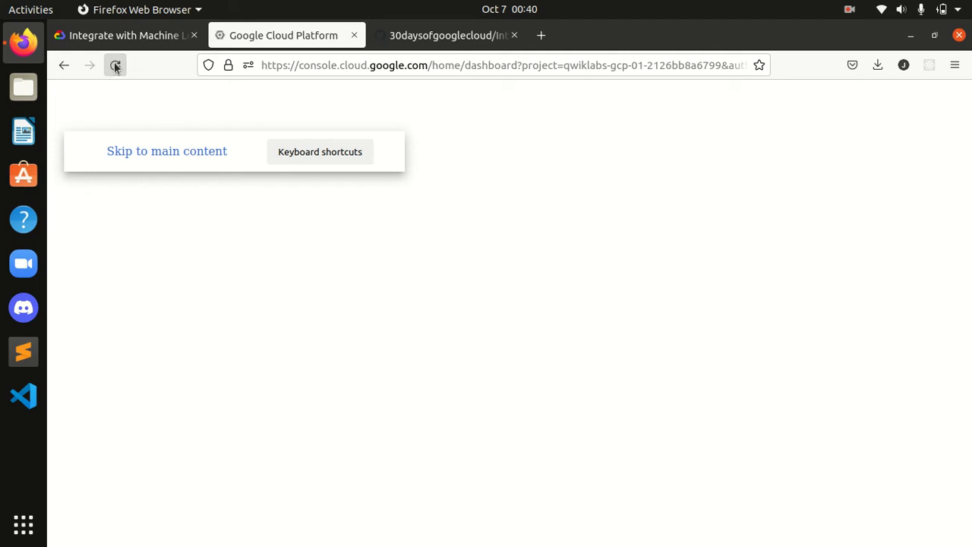
pyautogui.click(120, 72)
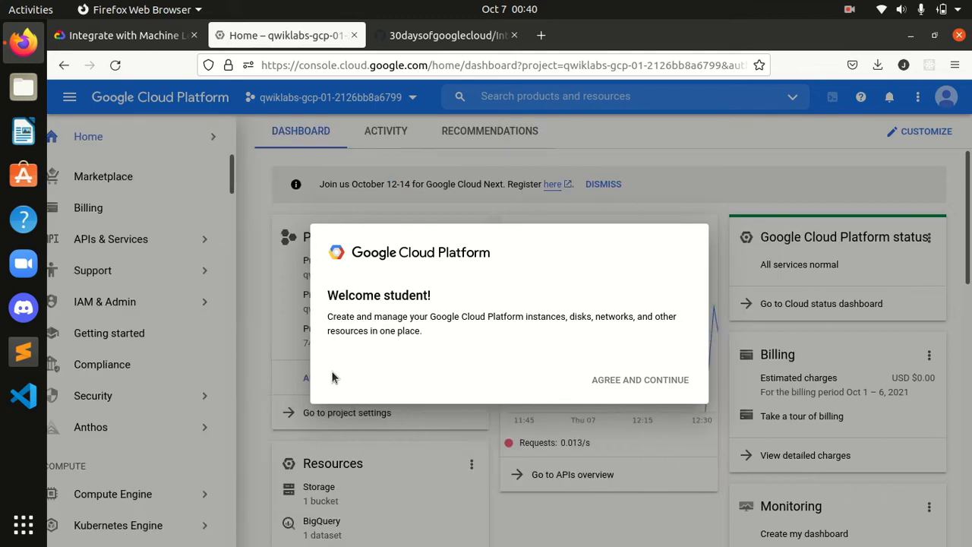
pyautogui.click(332, 376)
pyautogui.click(642, 461)
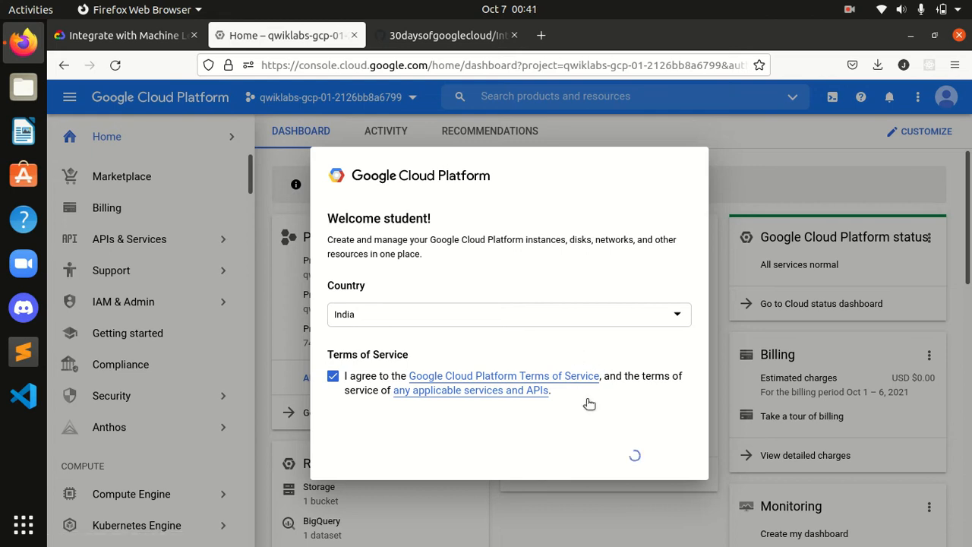
# Step: Read the lab's Challenge scenario and Task 1 instructions, then open the checkpoints score panel
pyautogui.click(118, 36)
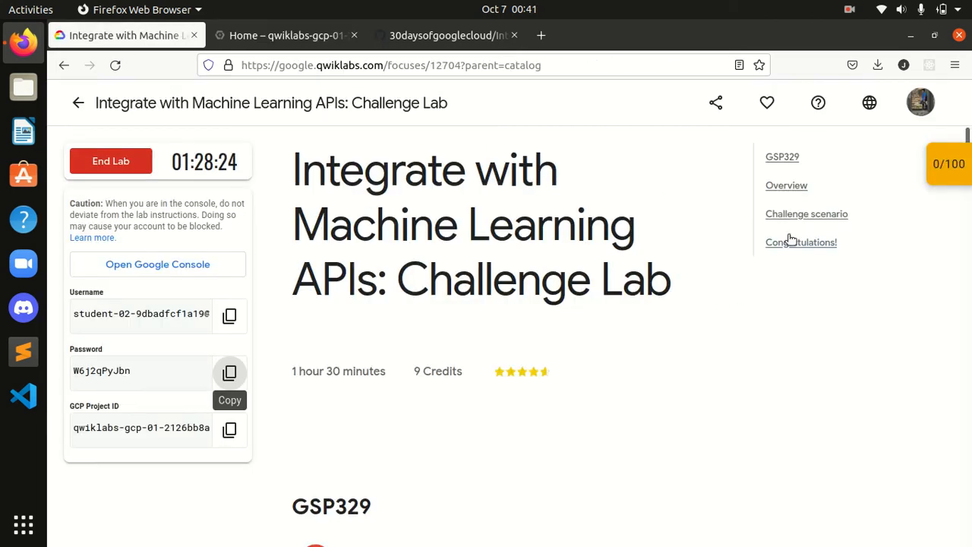
pyautogui.click(786, 215)
pyautogui.scroll(-10, 666, 373)
pyautogui.scroll(-10, 666, 373)
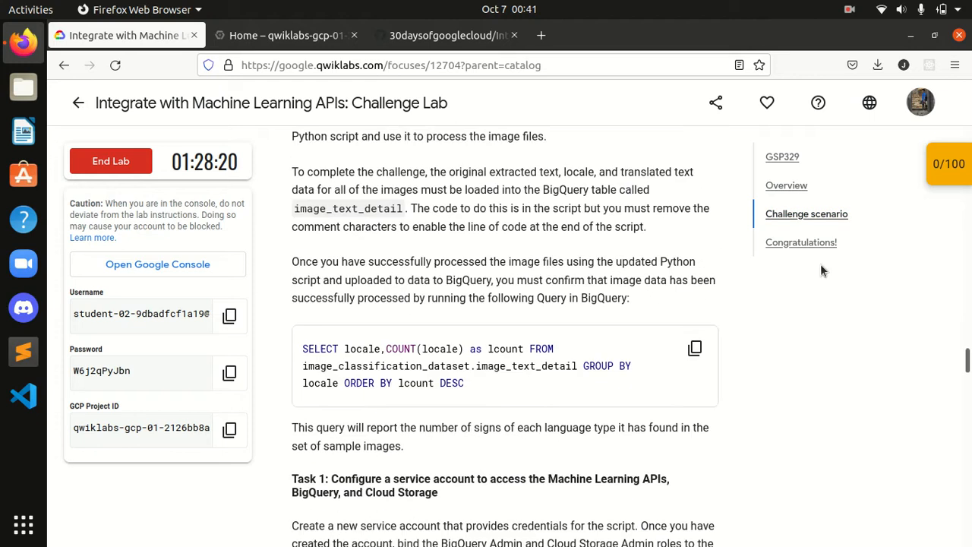
pyautogui.scroll(-3, 691, 361)
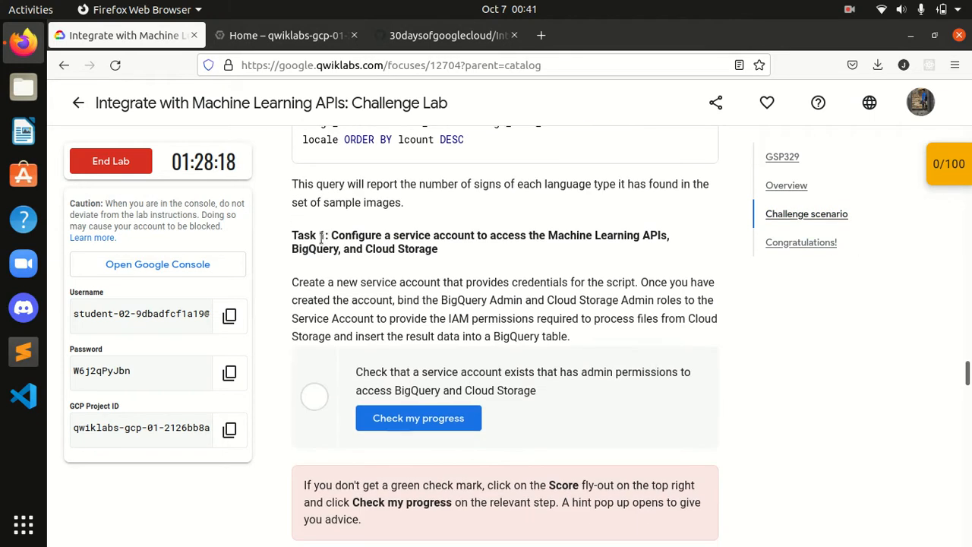
pyautogui.tripleClick(407, 250)
pyautogui.click(467, 258)
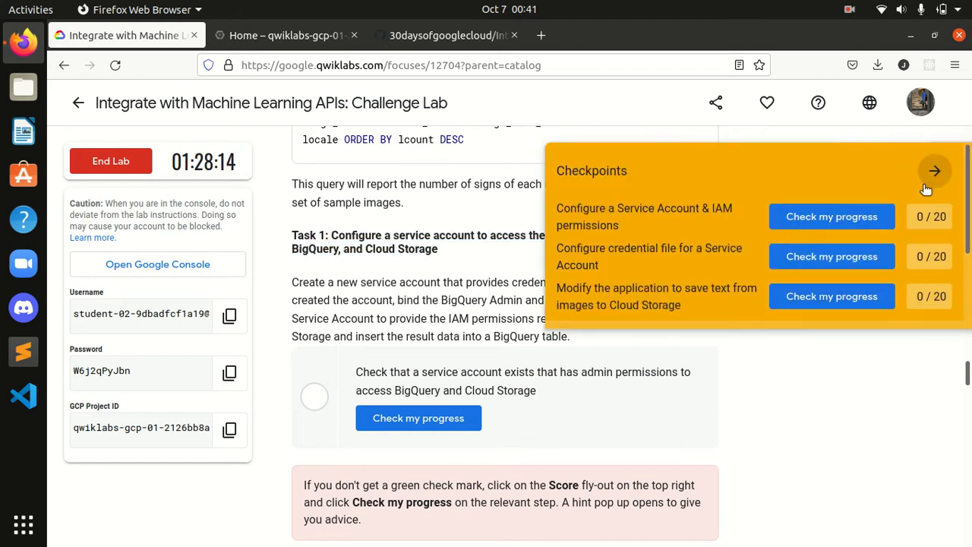
# Step: Activate Cloud Shell in the Google Cloud console
pyautogui.click(287, 35)
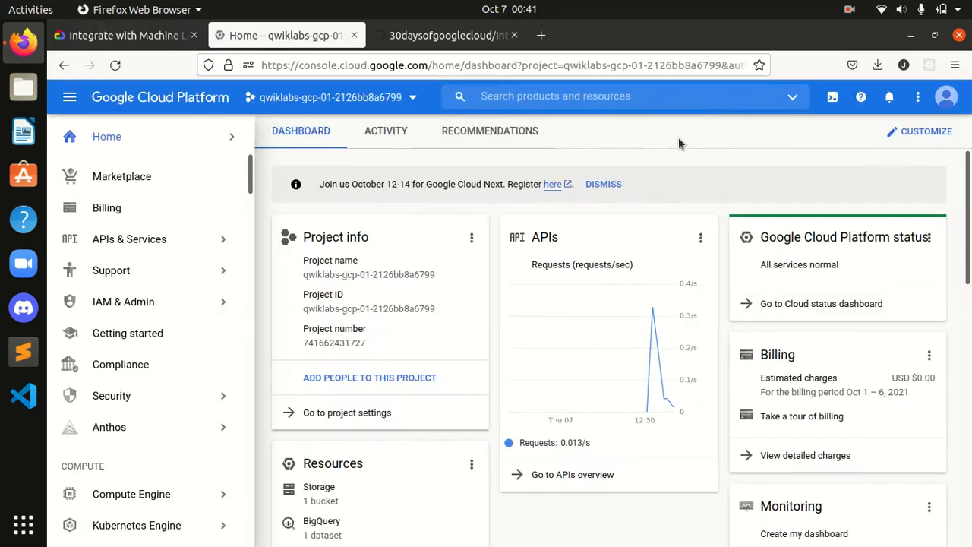
pyautogui.click(831, 105)
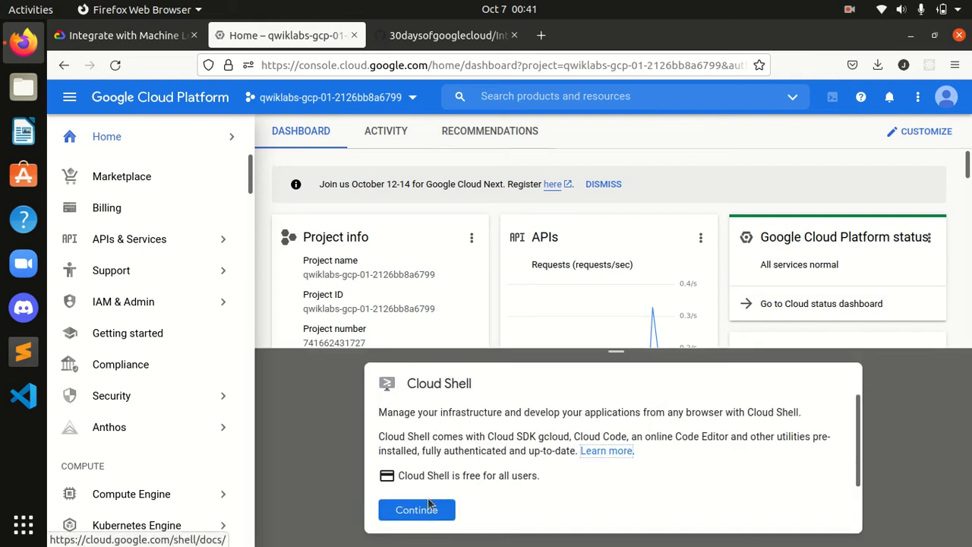
pyautogui.click(429, 511)
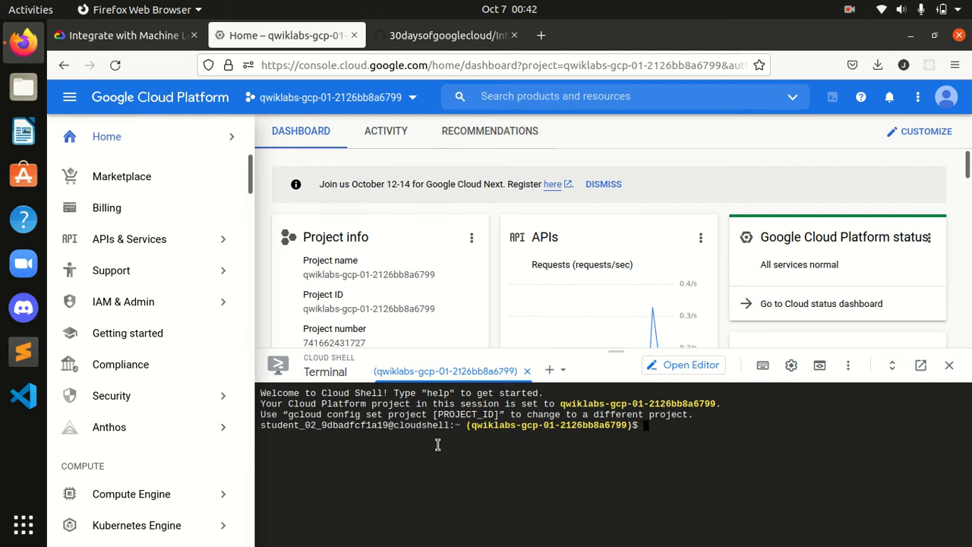
# Step: Run gcloud auth list in Cloud Shell
pyautogui.write('gcloud')
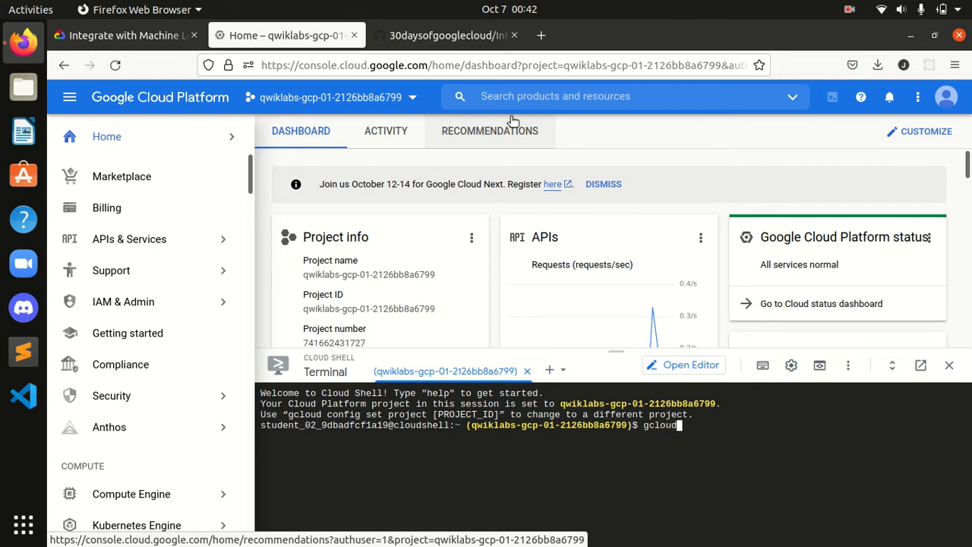
pyautogui.write(' auth list')
pyautogui.press('Return')
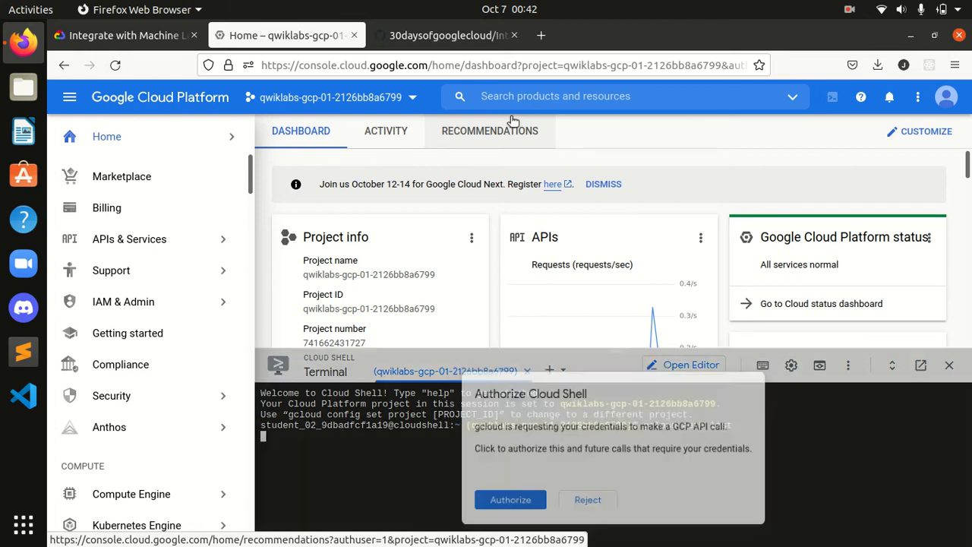
# Step: Run gcloud config list project in Cloud Shell
pyautogui.write('gc')
pyautogui.write('lou')
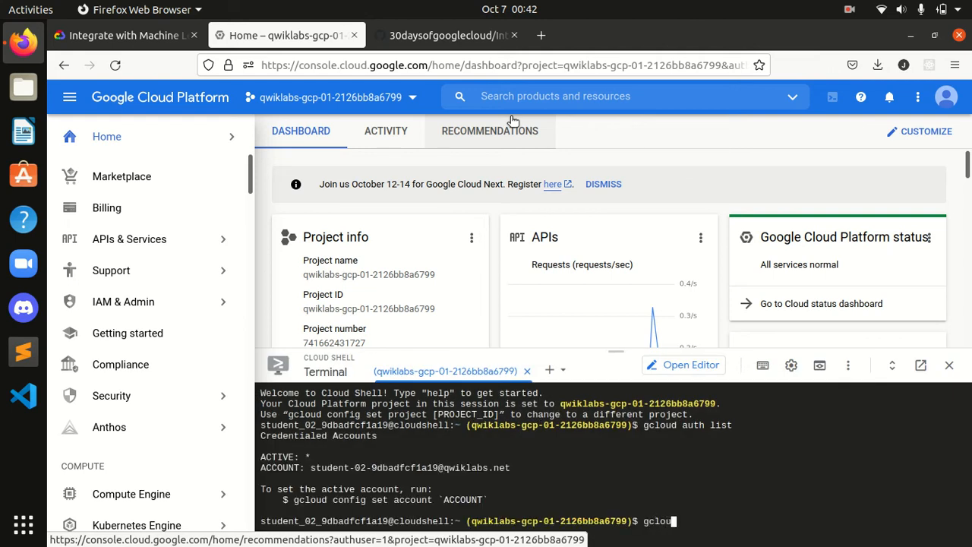
pyautogui.write('d config list pr')
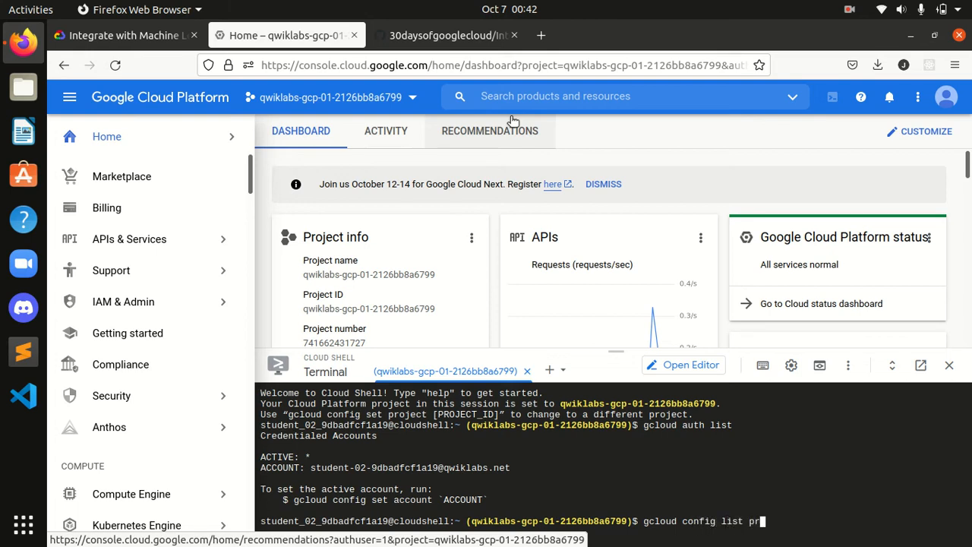
pyautogui.write('oject')
pyautogui.press('Return')
# Step: Copy the service account setup commands from the GitHub script and run them in Cloud Shell
pyautogui.click(448, 35)
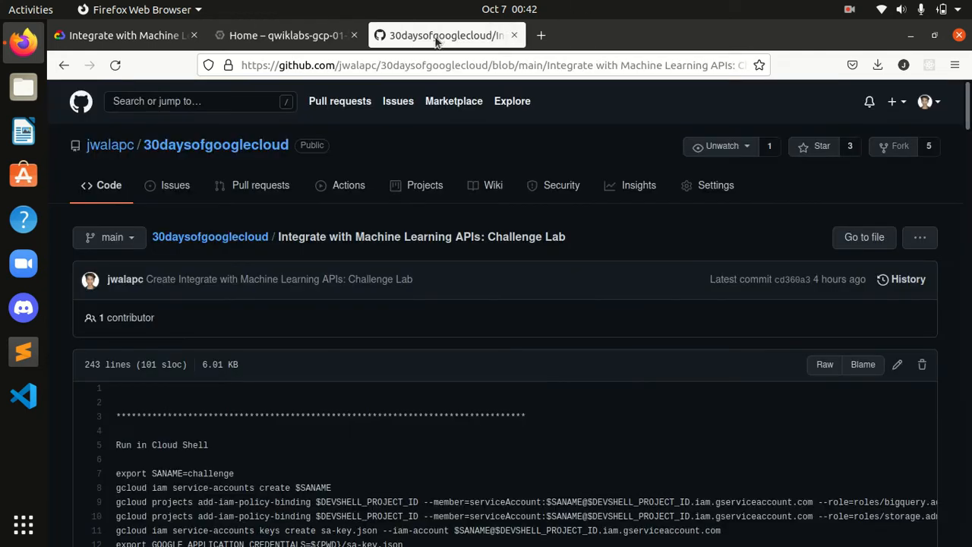
pyautogui.scroll(-4, 489, 345)
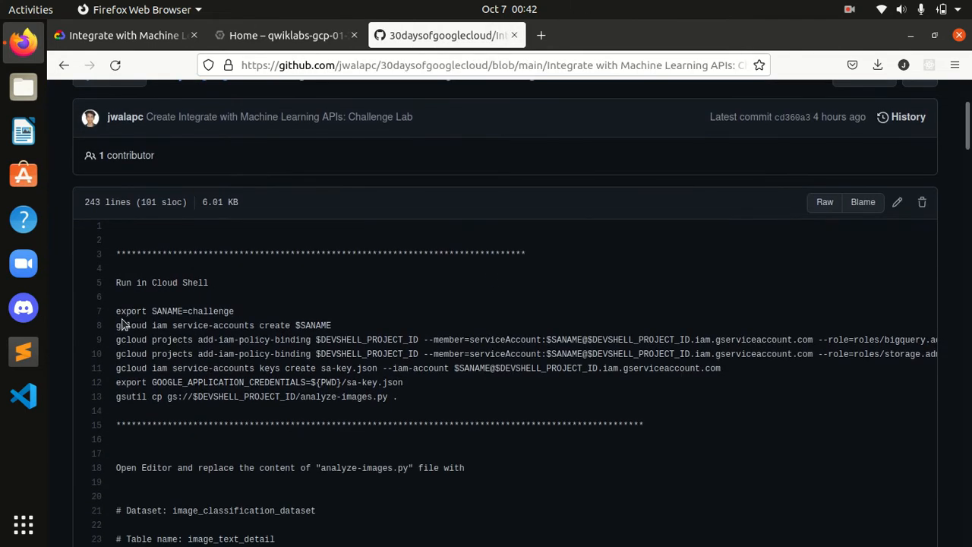
pyautogui.moveTo(116, 312); pyautogui.dragTo(433, 410)
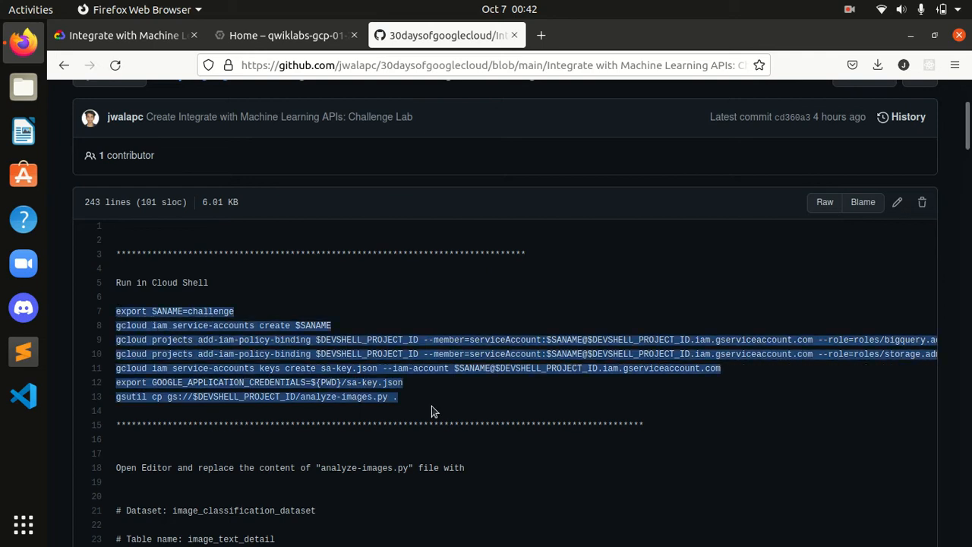
pyautogui.click(285, 35)
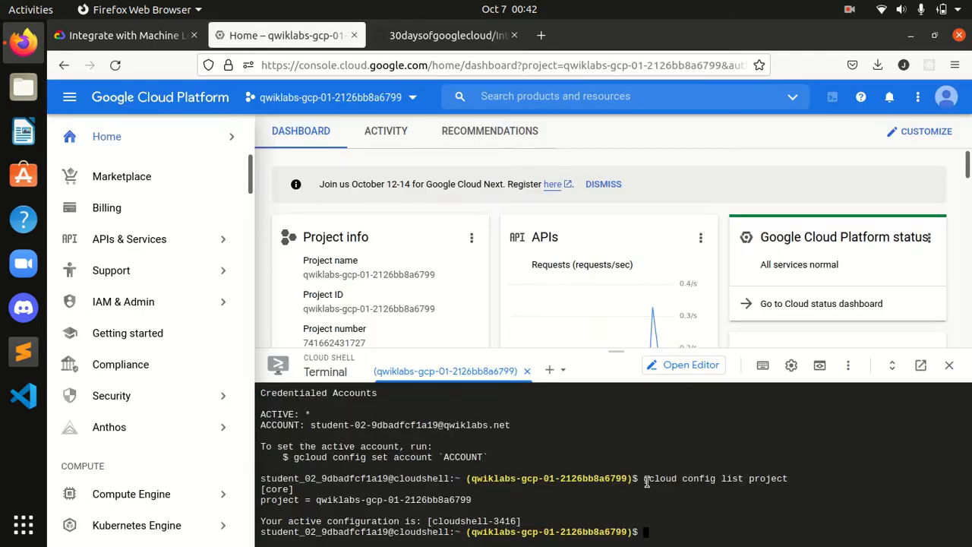
pyautogui.hotkey('ctrl', 'v')
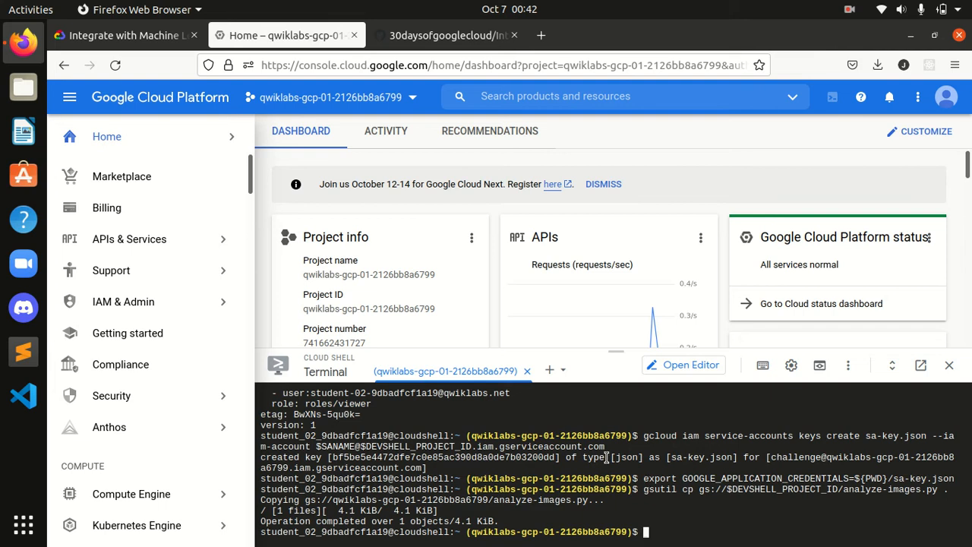
# Step: Check lab progress for the service account and credential file checkpoints
pyautogui.click(142, 35)
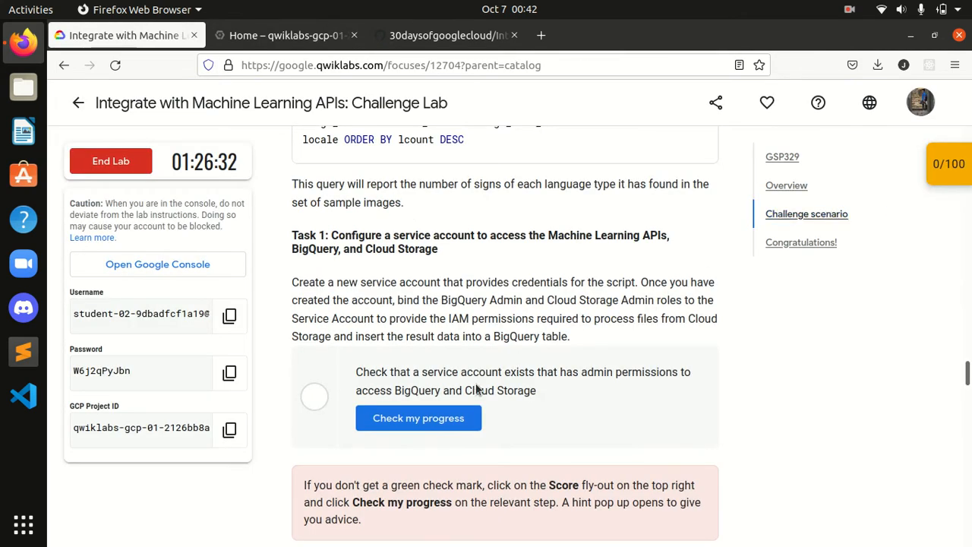
pyautogui.click(418, 418)
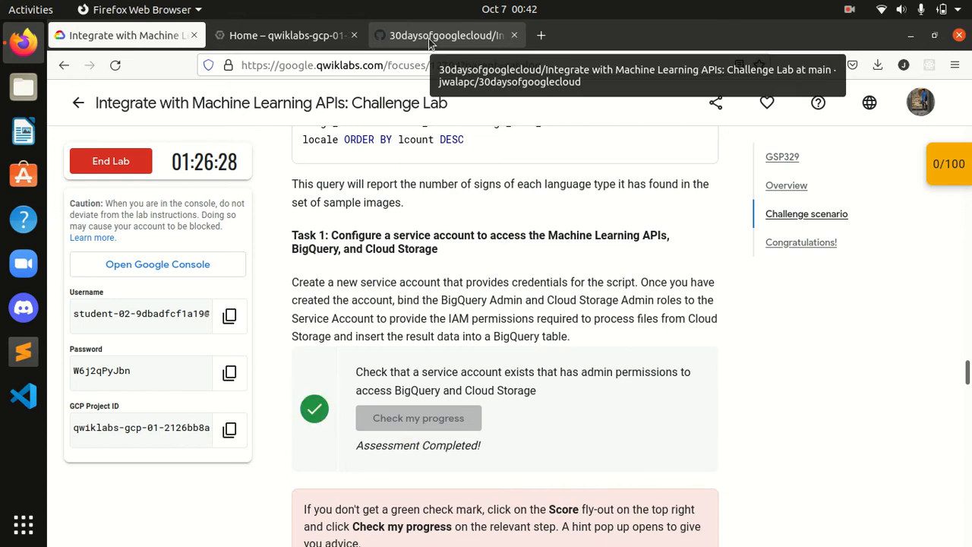
pyautogui.click(951, 177)
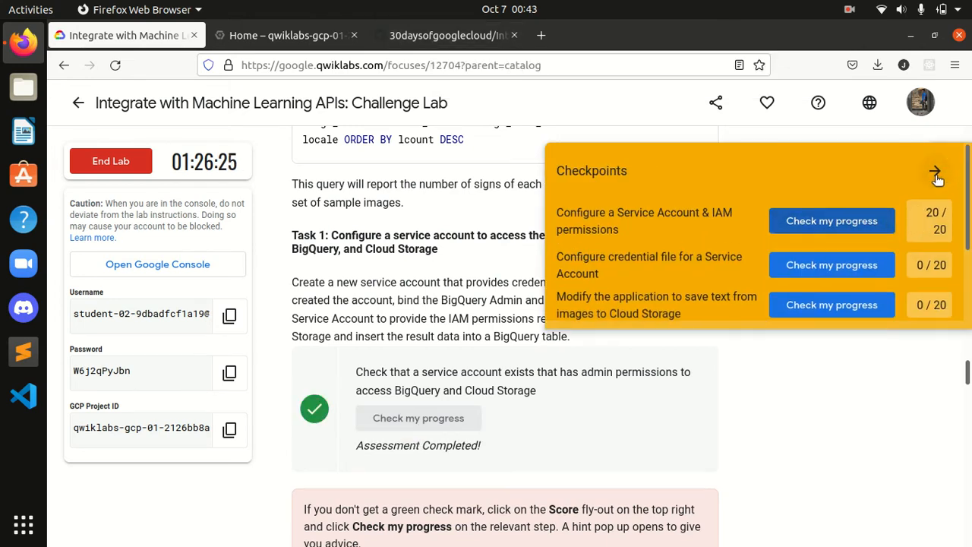
pyautogui.scroll(-2, 843, 273)
pyautogui.scroll(2, 843, 273)
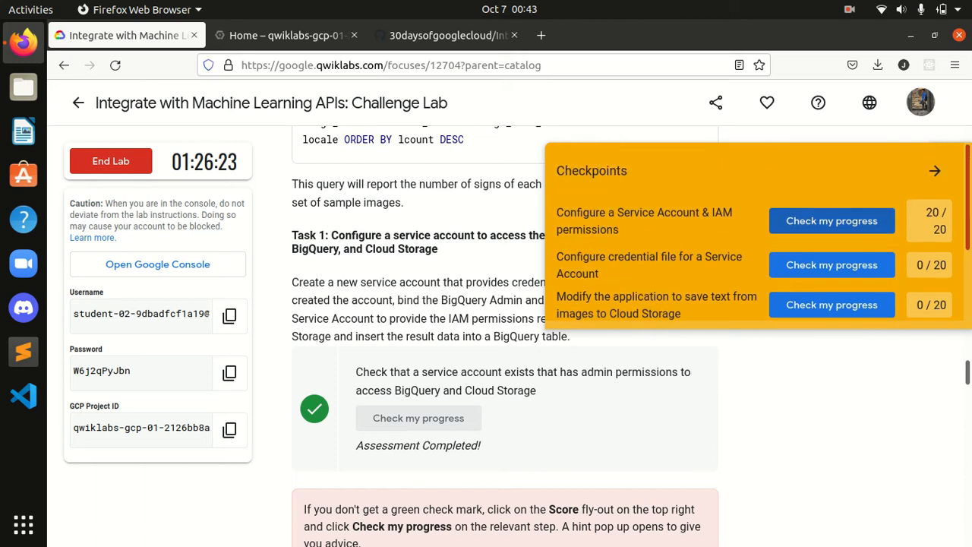
pyautogui.click(845, 266)
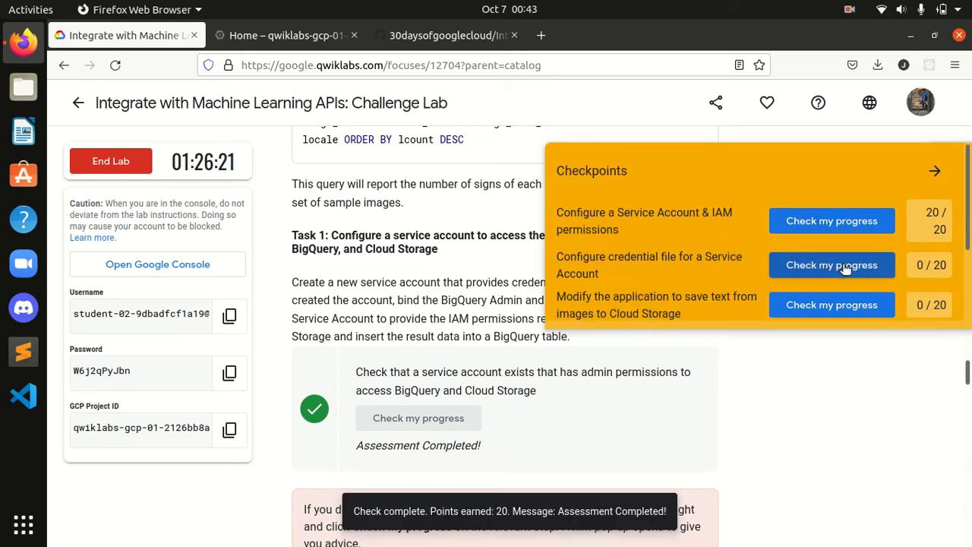
# Step: Check progress on the checkpoint for saving image text to Cloud Storage, then close the checkpoints panel
pyautogui.scroll(-1, 968, 250)
pyautogui.scroll(-2, 967, 250)
pyautogui.click(803, 263)
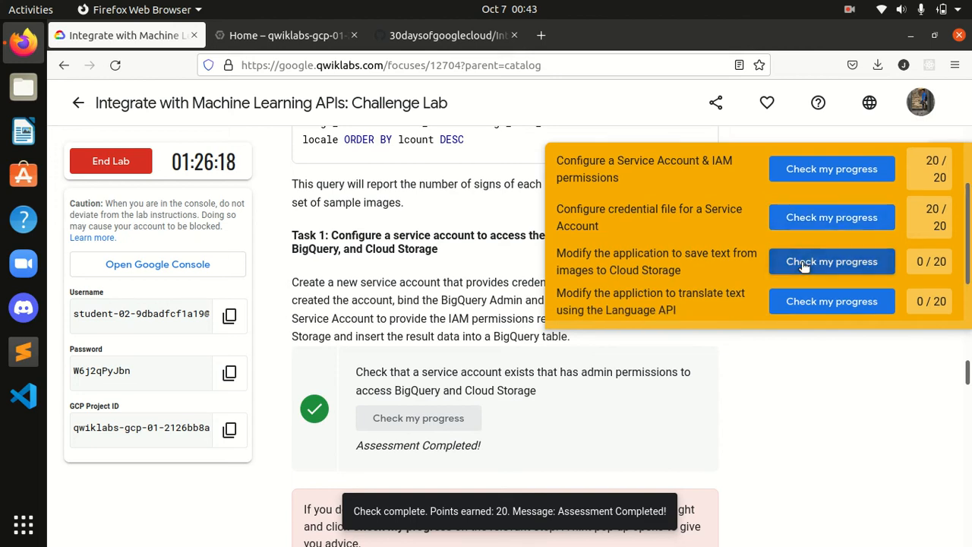
pyautogui.scroll(3, 892, 256)
pyautogui.click(936, 172)
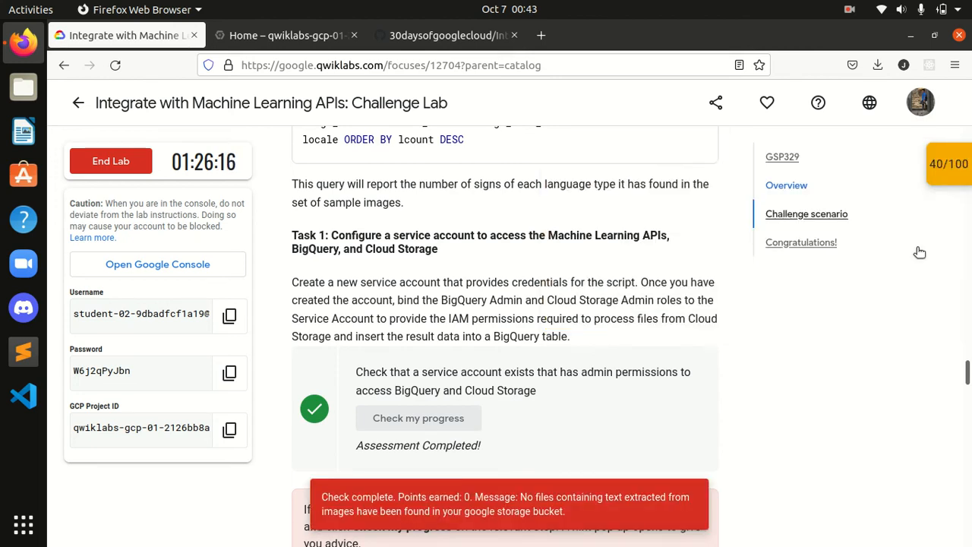
# Step: Check progress on Task 2's credential file assessment and read the Task 3 instructions
pyautogui.scroll(-5, 886, 375)
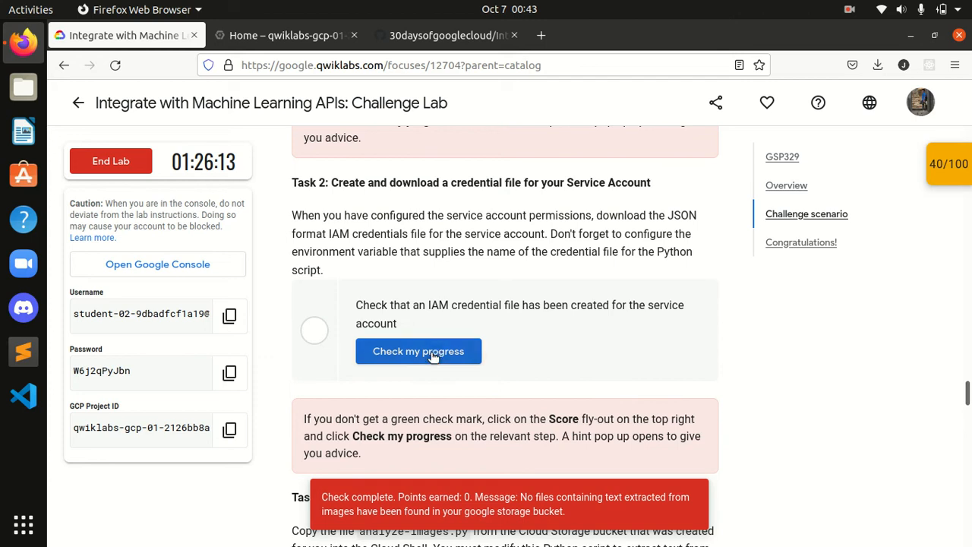
pyautogui.click(431, 354)
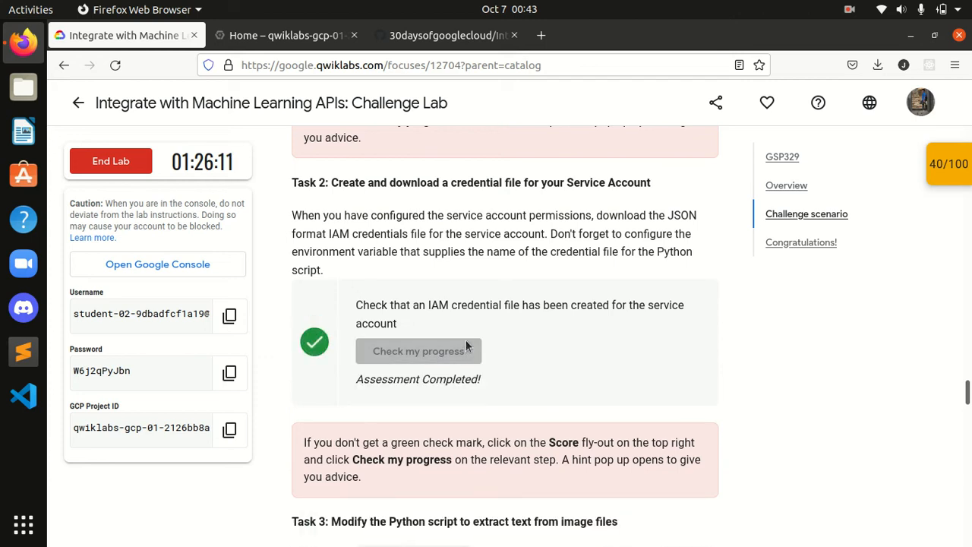
pyautogui.scroll(-2, 466, 346)
pyautogui.scroll(2, 465, 346)
pyautogui.scroll(-4, 465, 346)
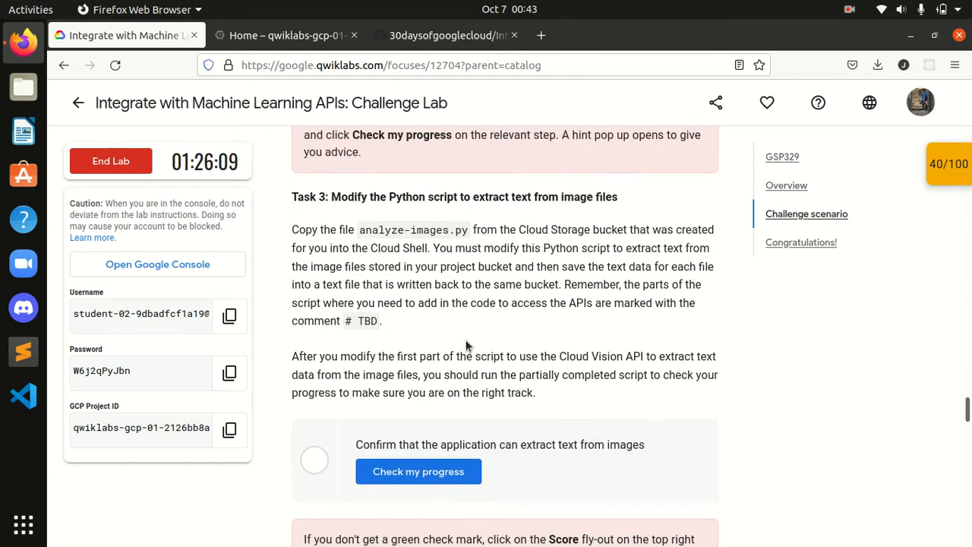
# Step: Read the GitHub script's instruction for replacing the content of analyze-images.py in the editor
pyautogui.click(423, 38)
pyautogui.scroll(-3, 372, 319)
pyautogui.click(383, 326)
pyautogui.scroll(-2, 448, 322)
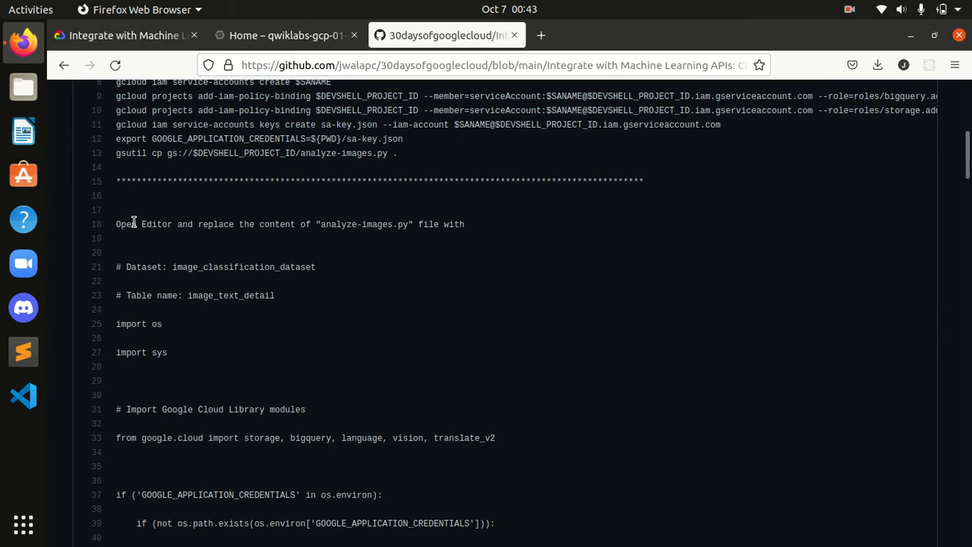
pyautogui.moveTo(116, 224); pyautogui.dragTo(479, 227)
pyautogui.click(380, 238)
pyautogui.click(285, 36)
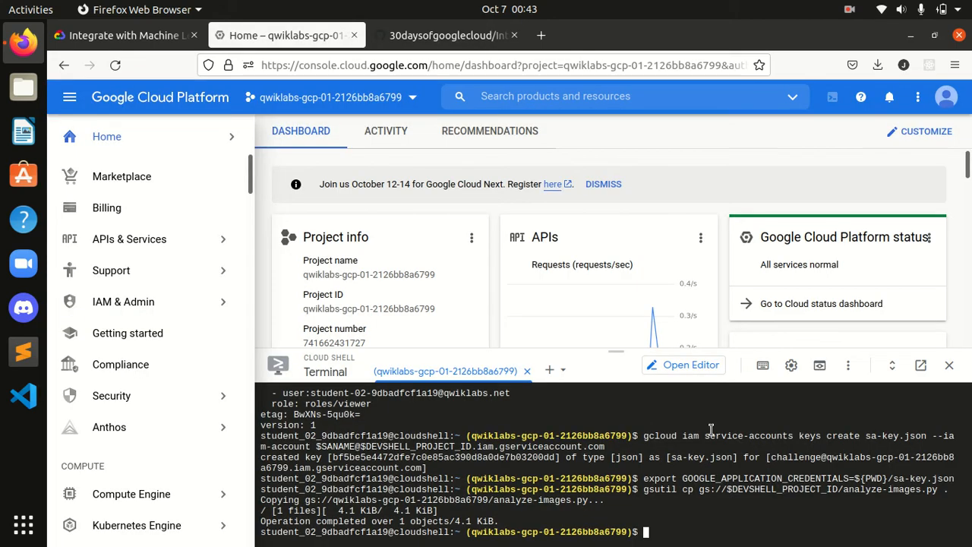
# Step: Open the Cloud Shell Editor and dismiss the full-view tip
pyautogui.click(687, 366)
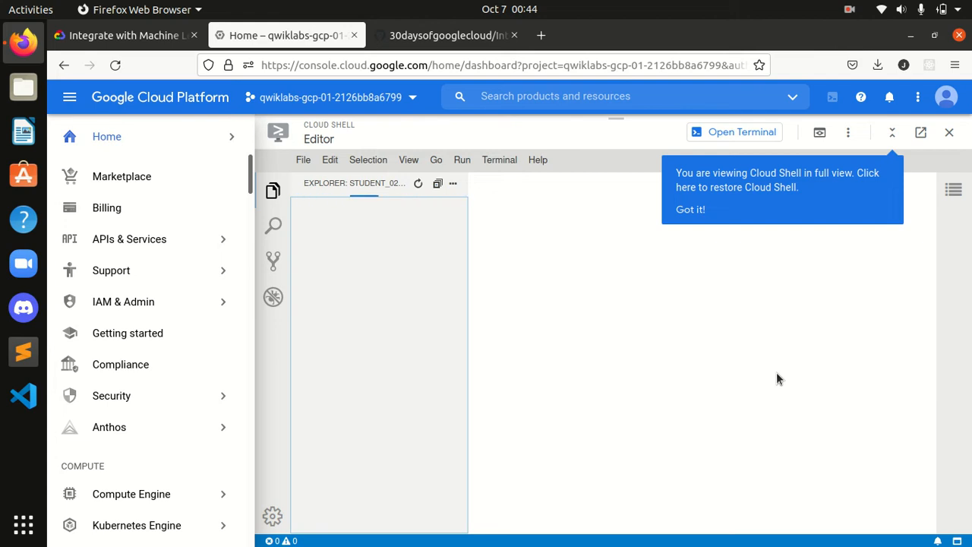
pyautogui.click(691, 210)
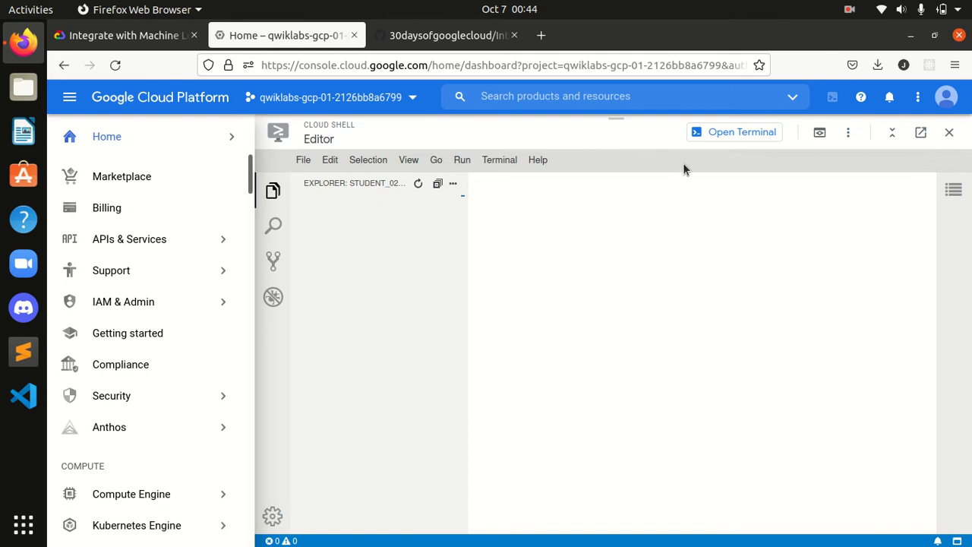
pyautogui.click(451, 44)
pyautogui.click(288, 38)
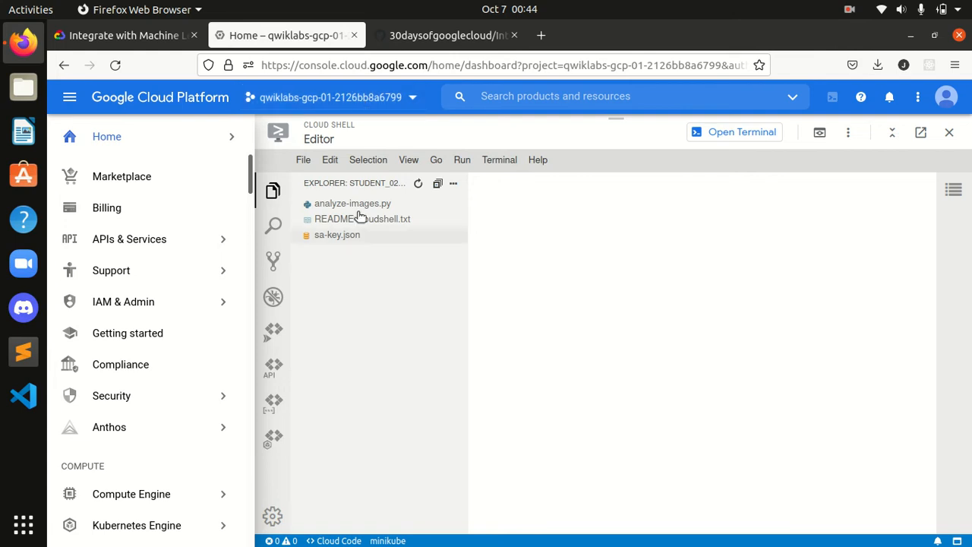
# Step: Open analyze-images.py in the editor and delete all of its content
pyautogui.click(363, 207)
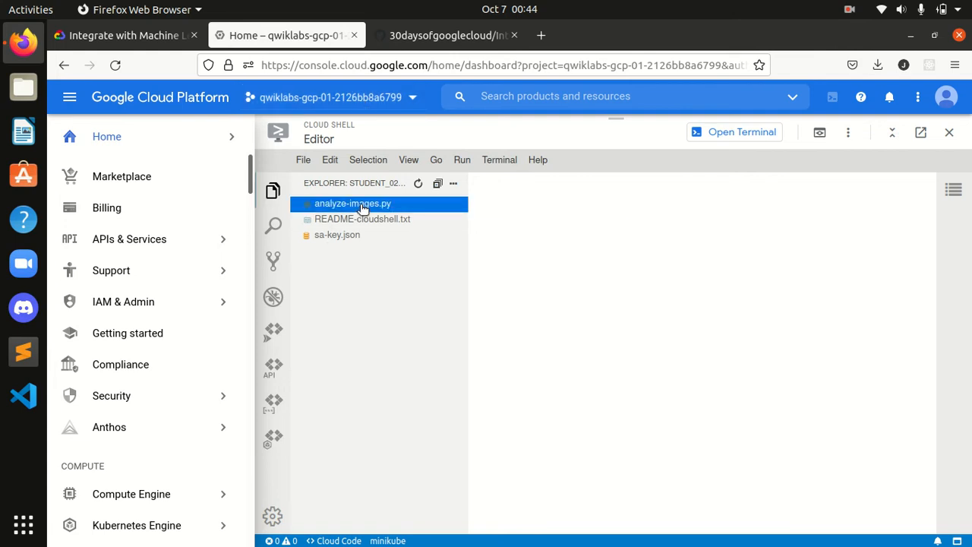
pyautogui.doubleClick(363, 208)
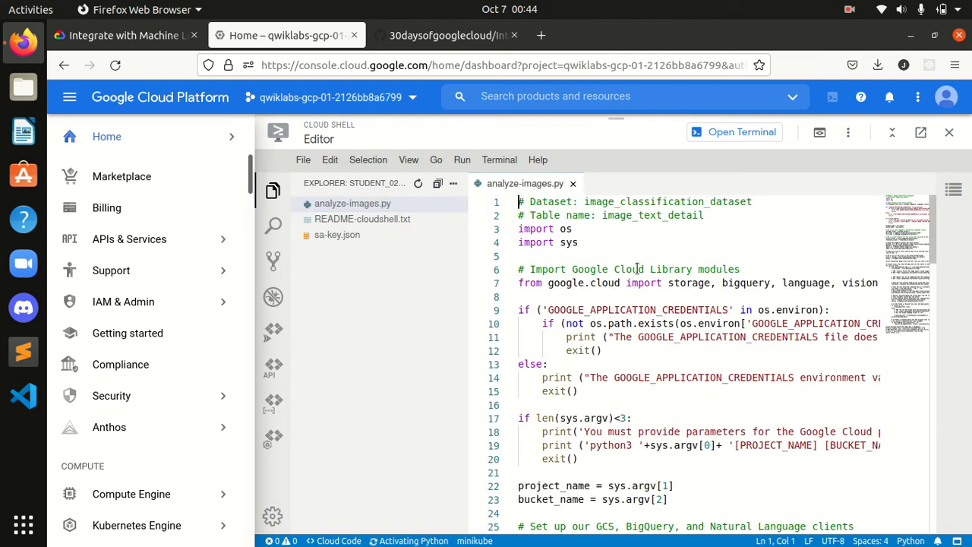
pyautogui.click(674, 238)
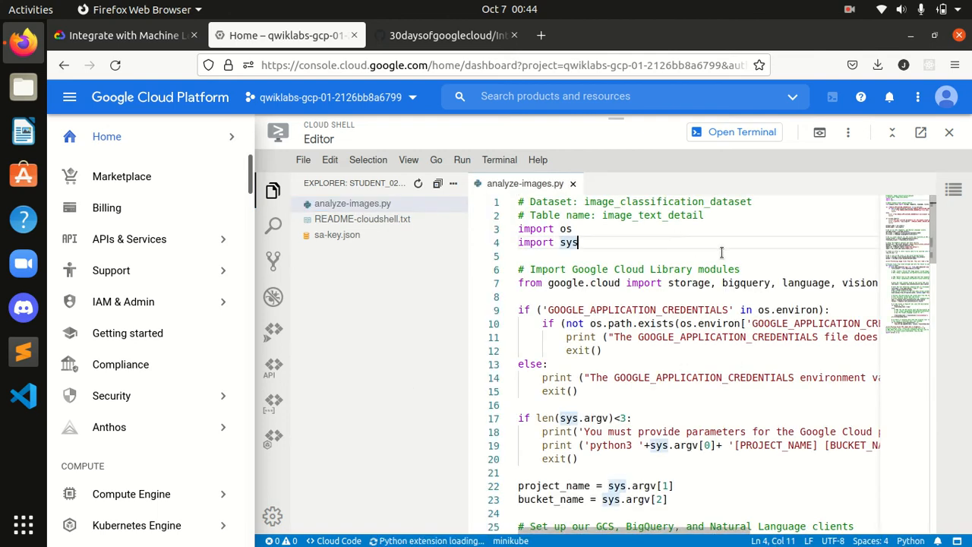
pyautogui.click(656, 253)
pyautogui.hotkey('ctrl', 'a')
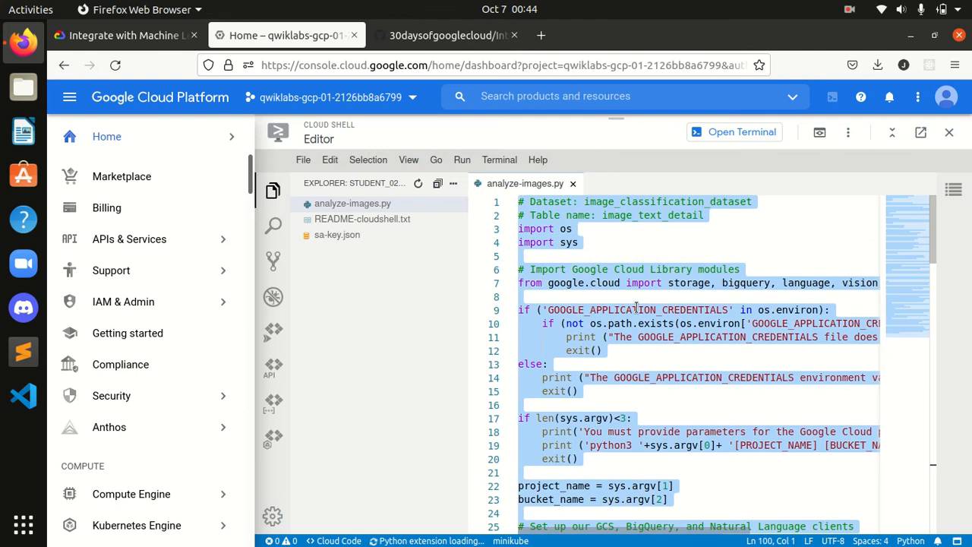
pyautogui.press('BackSpace')
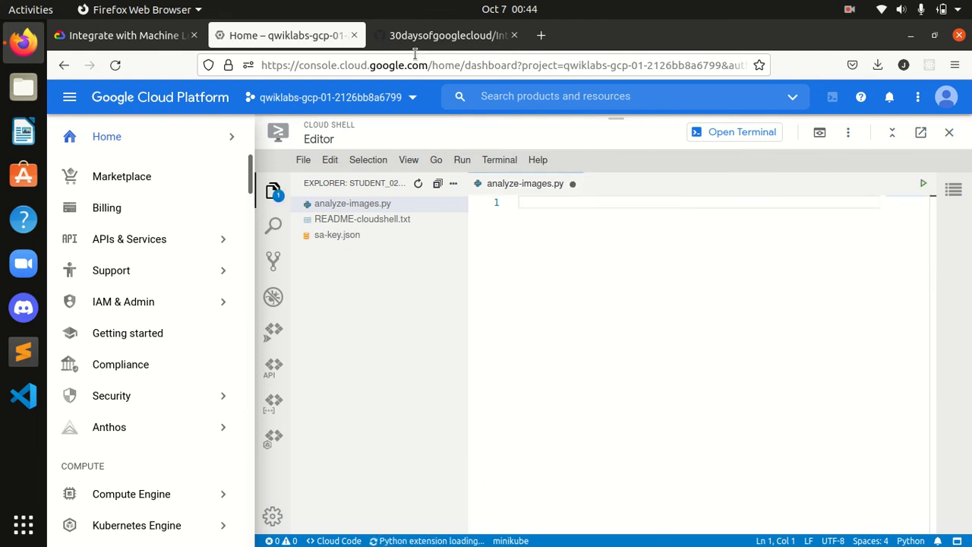
# Step: Copy the Python code from the GitHub script and paste it into analyze-images.py
pyautogui.click(491, 38)
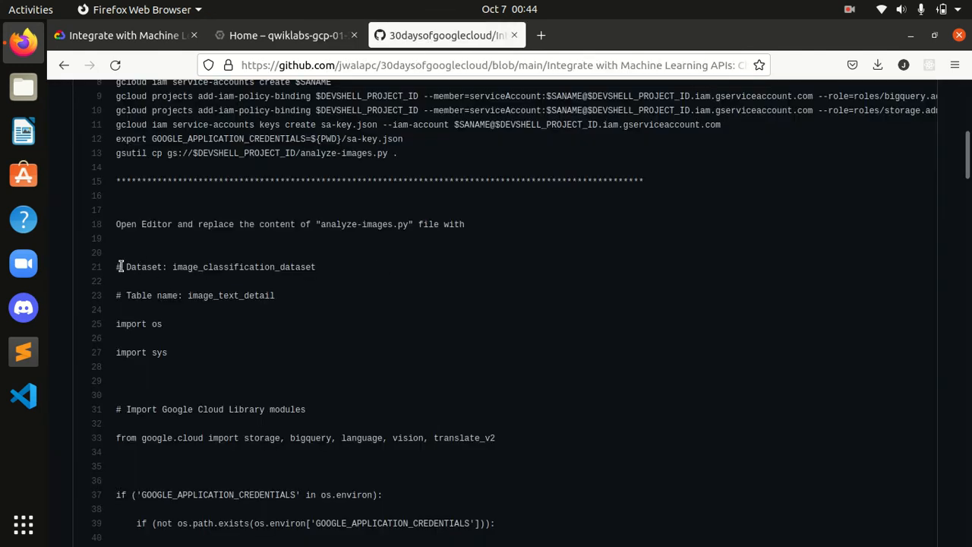
pyautogui.moveTo(116, 265); pyautogui.dragTo(275, 296)
pyautogui.moveTo(194, 359); pyautogui.dragTo(340, 543)
pyautogui.scroll(-9, 529, 313)
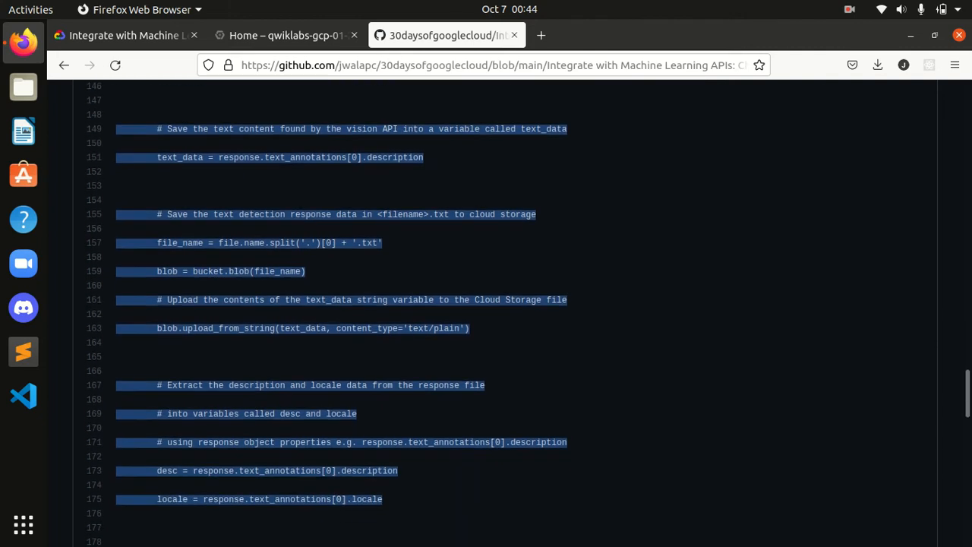
pyautogui.scroll(-9, 529, 313)
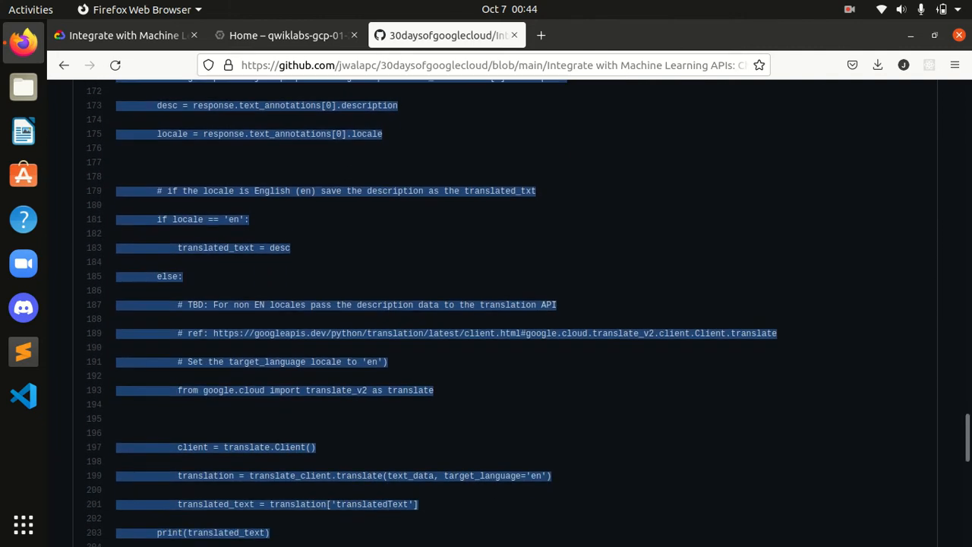
pyautogui.scroll(-5, 341, 360)
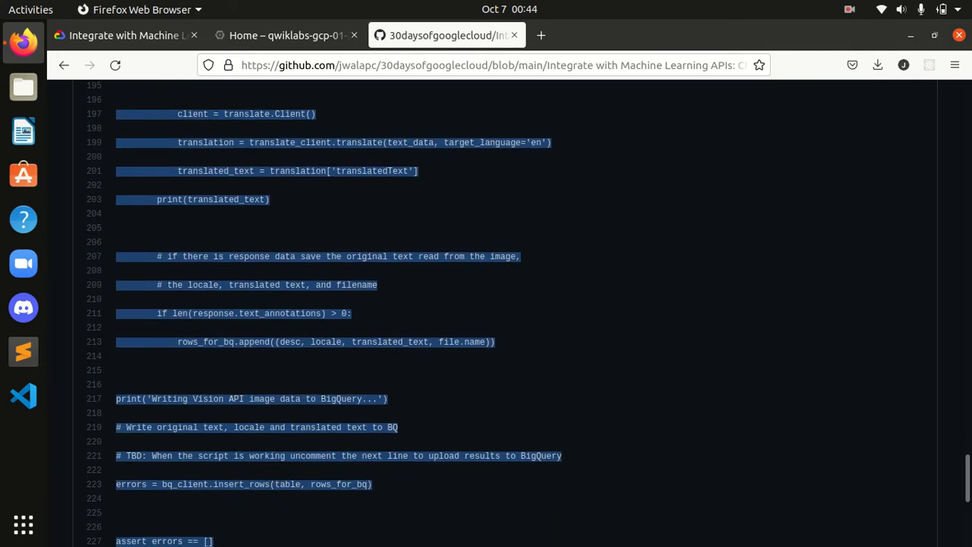
pyautogui.moveTo(374, 544); pyautogui.dragTo(350, 452)
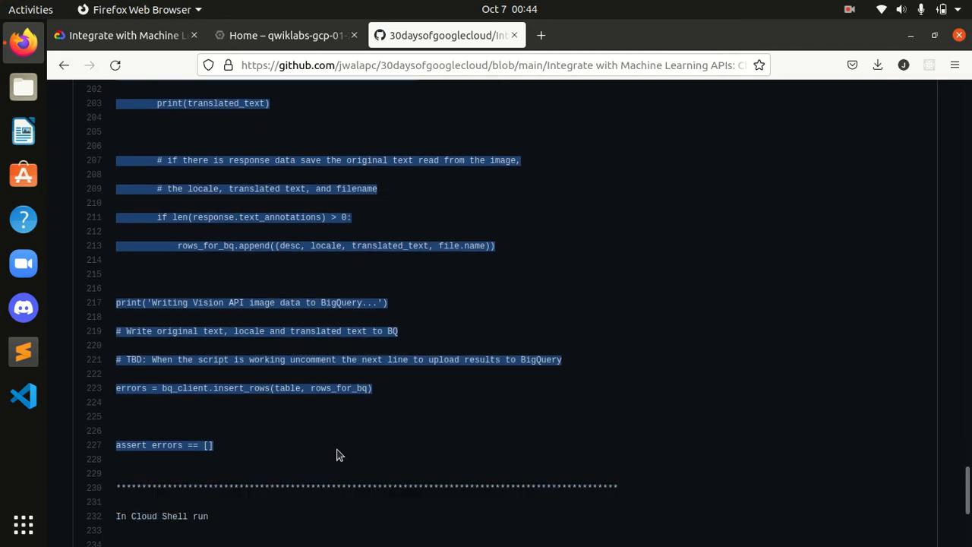
pyautogui.click(282, 38)
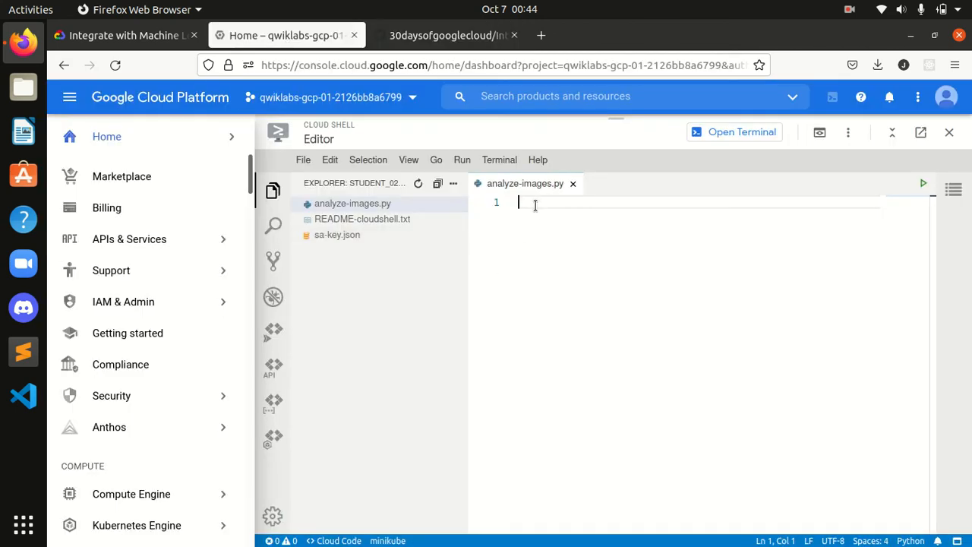
pyautogui.hotkey('ctrl', 'v')
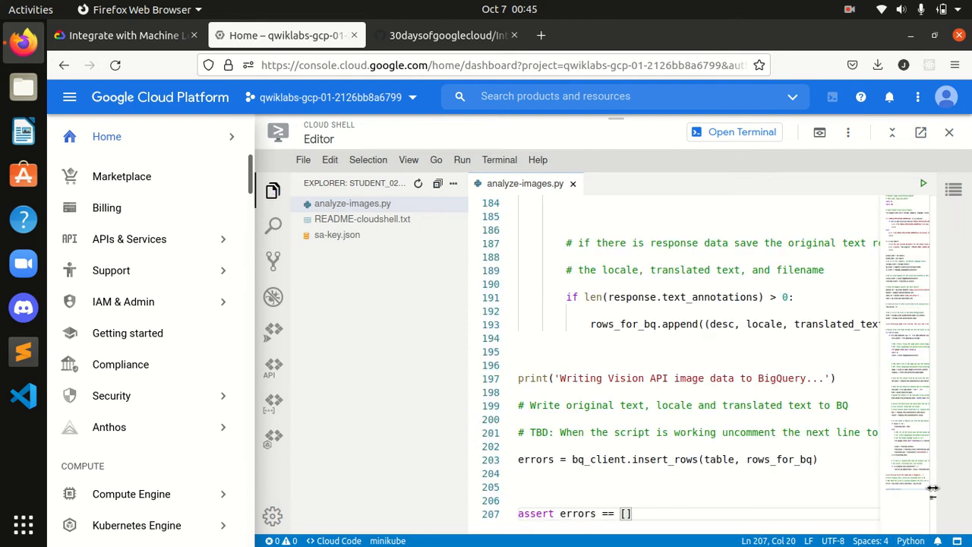
pyautogui.moveTo(933, 482); pyautogui.dragTo(934, 387)
pyautogui.scroll(15, 949, 263)
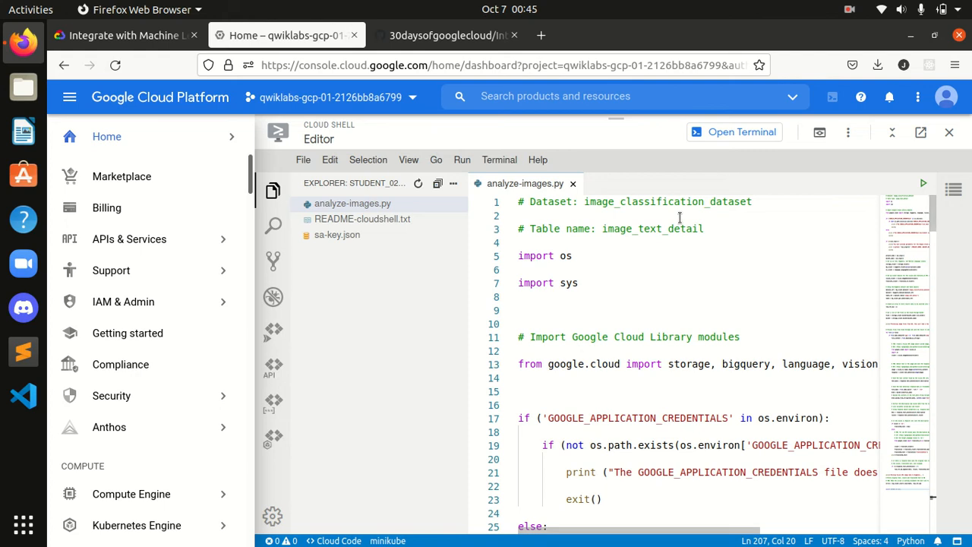
# Step: Save all open files in the Cloud Shell Editor
pyautogui.click(303, 160)
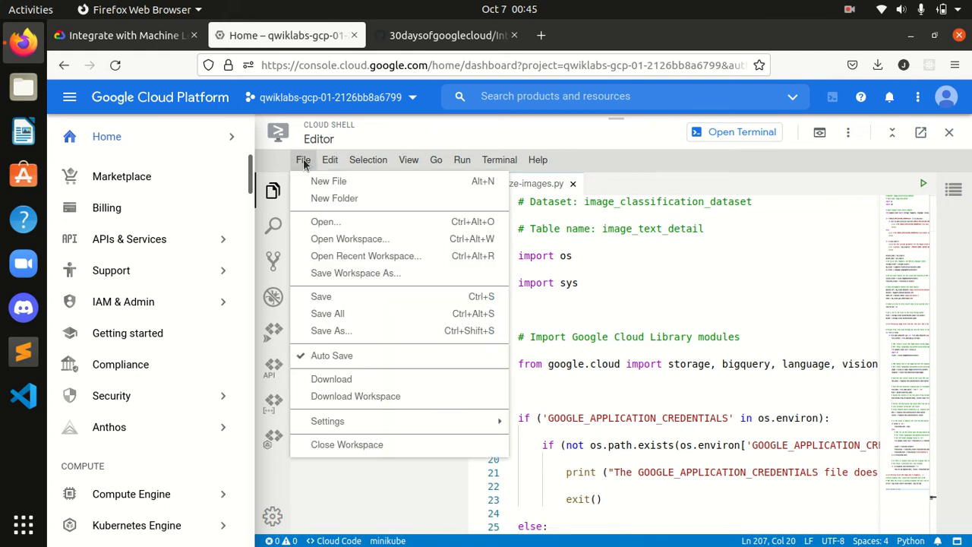
pyautogui.click(343, 315)
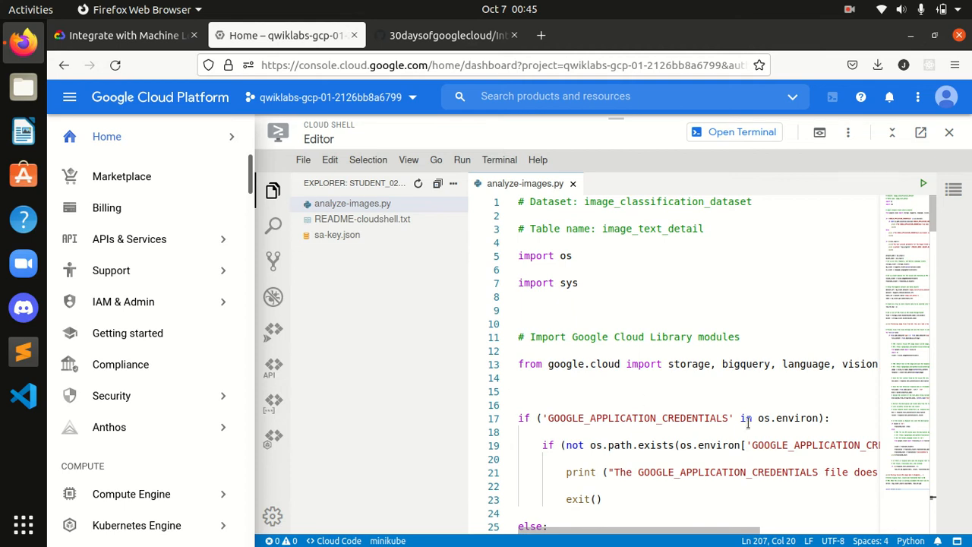
pyautogui.click(307, 160)
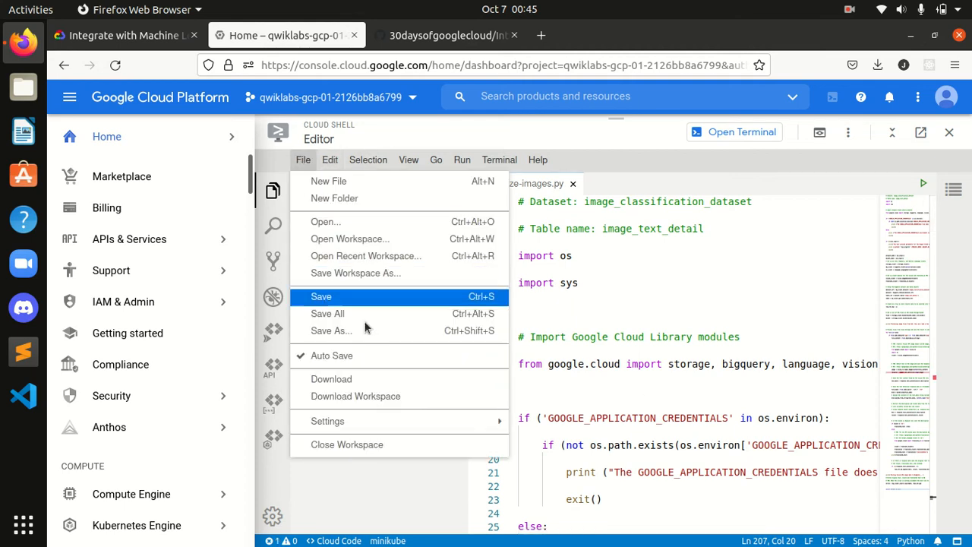
pyautogui.click(341, 313)
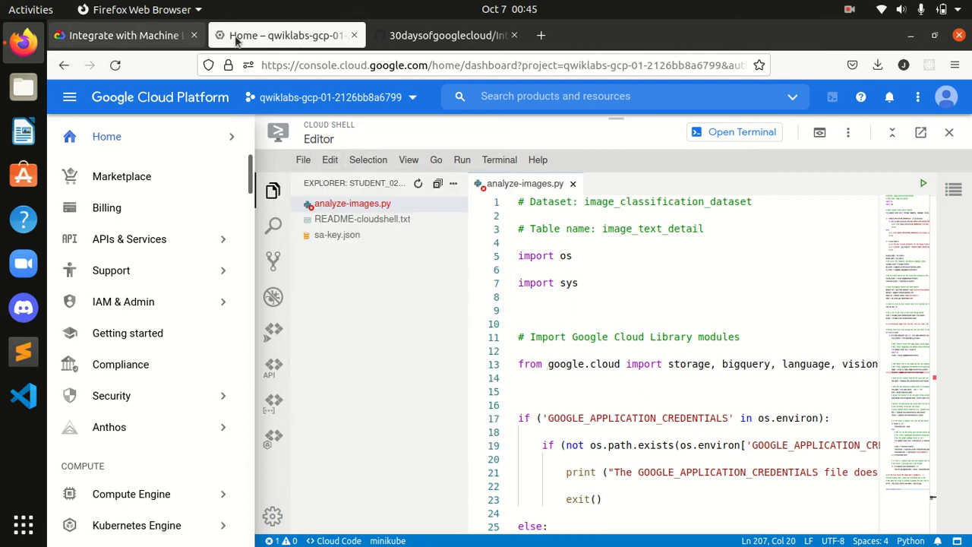
# Step: Try checking progress on the Task 3 text-extraction checkpoint in the lab instructions
pyautogui.click(137, 42)
pyautogui.click(933, 155)
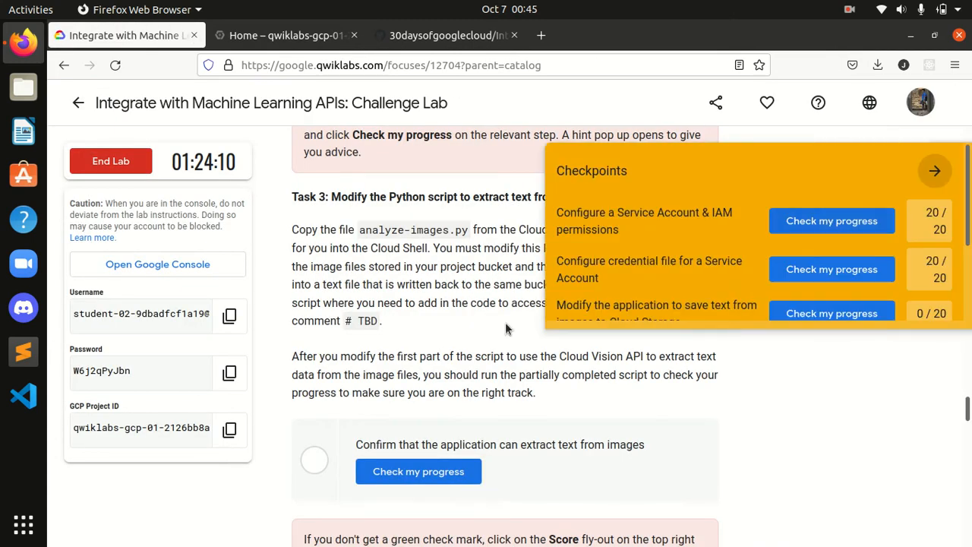
pyautogui.click(935, 170)
pyautogui.click(434, 469)
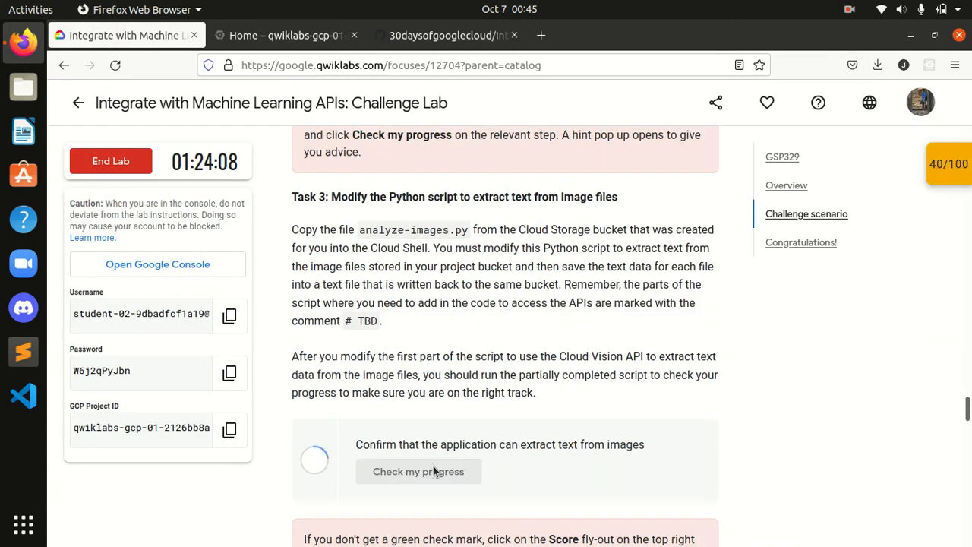
pyautogui.scroll(-3, 547, 395)
pyautogui.click(395, 233)
pyautogui.click(408, 224)
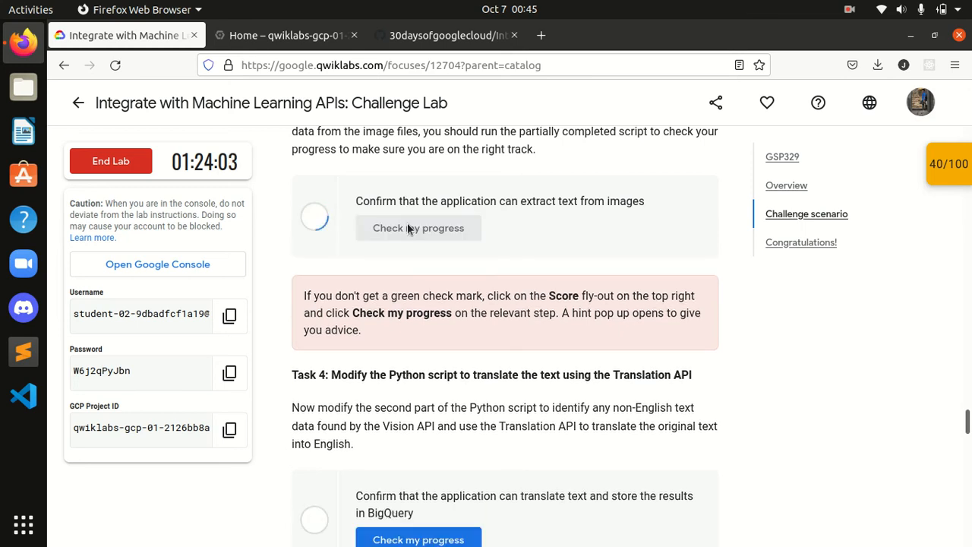
pyautogui.scroll(10, 439, 265)
pyautogui.scroll(-1, 439, 266)
# Step: Copy the python3 analyze-images.py $DEVSHELL_PROJECT_ID $DEVSHELL_PROJECT_ID command from the GitHub script
pyautogui.click(448, 35)
pyautogui.click(722, 332)
pyautogui.scroll(-5, 337, 357)
pyautogui.scroll(2, 336, 357)
pyautogui.scroll(-3, 334, 357)
pyautogui.moveTo(115, 305); pyautogui.dragTo(472, 313)
pyautogui.hotkey('ctrl', 'c')
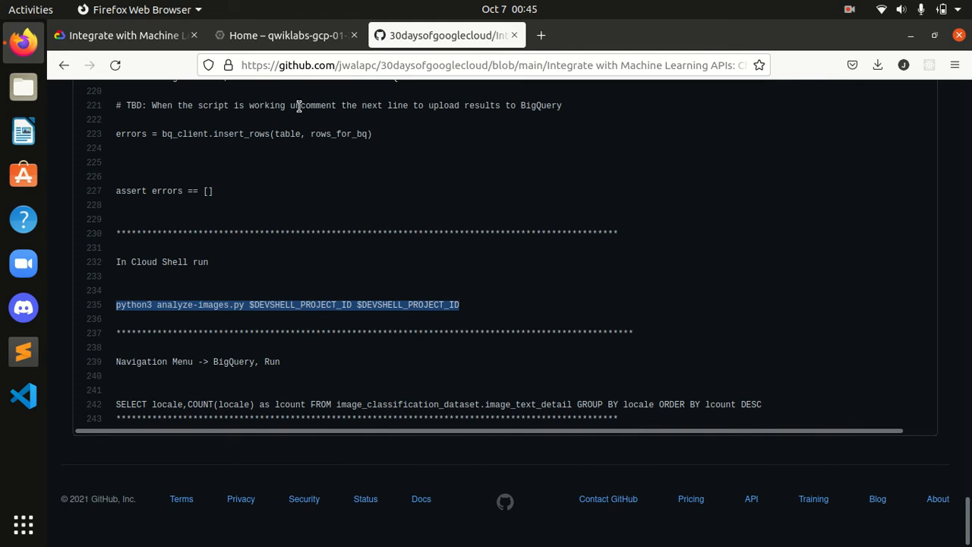
# Step: Switch to the Cloud Shell terminal and run the copied python3 analyze-images.py command
pyautogui.click(281, 36)
pyautogui.click(718, 131)
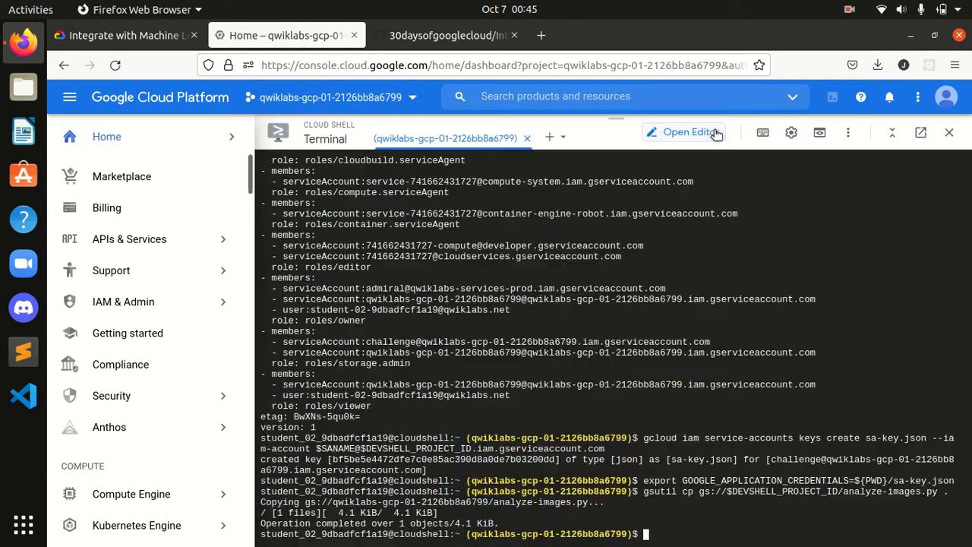
pyautogui.hotkey('ctrl', 'v')
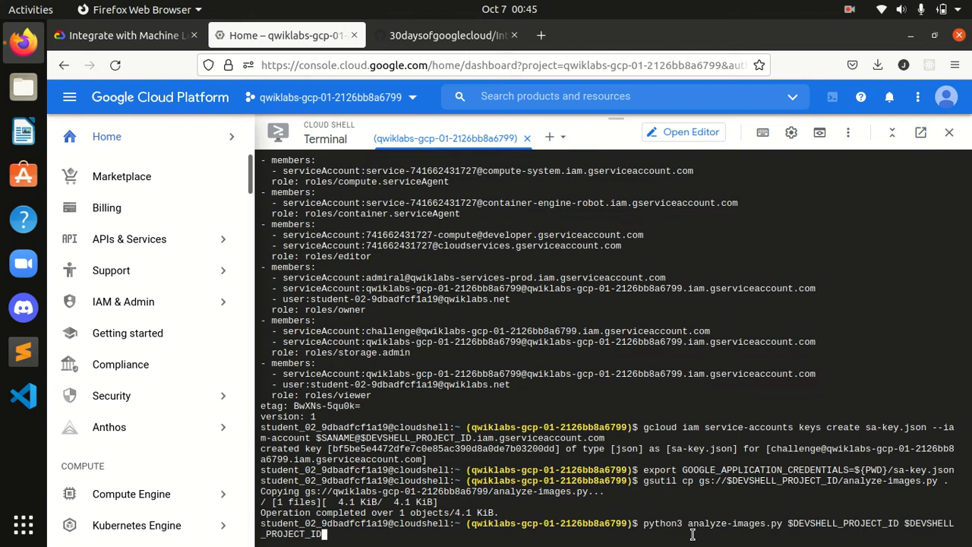
pyautogui.press('Return')
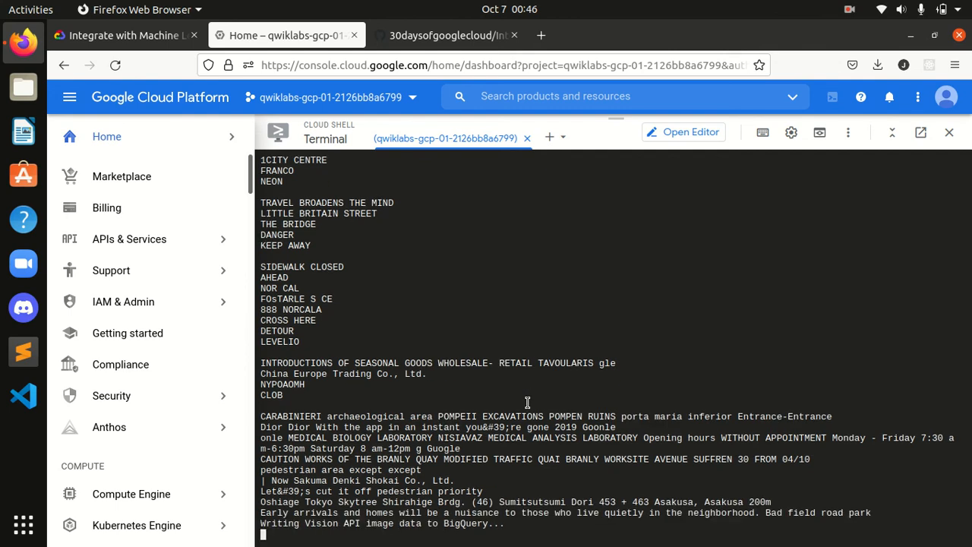
# Step: Check progress on the Task 3 checkpoint confirming the application can extract text from images
pyautogui.hotkey('ctrl', 'pageup')
pyautogui.scroll(-5, 523, 353)
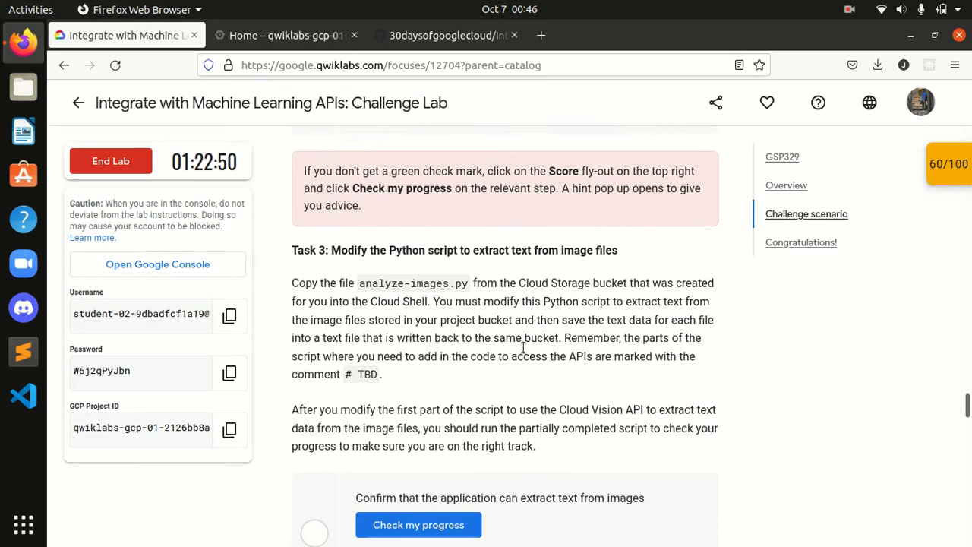
pyautogui.click(460, 390)
pyautogui.scroll(-1, 459, 392)
pyautogui.scroll(-1, 460, 392)
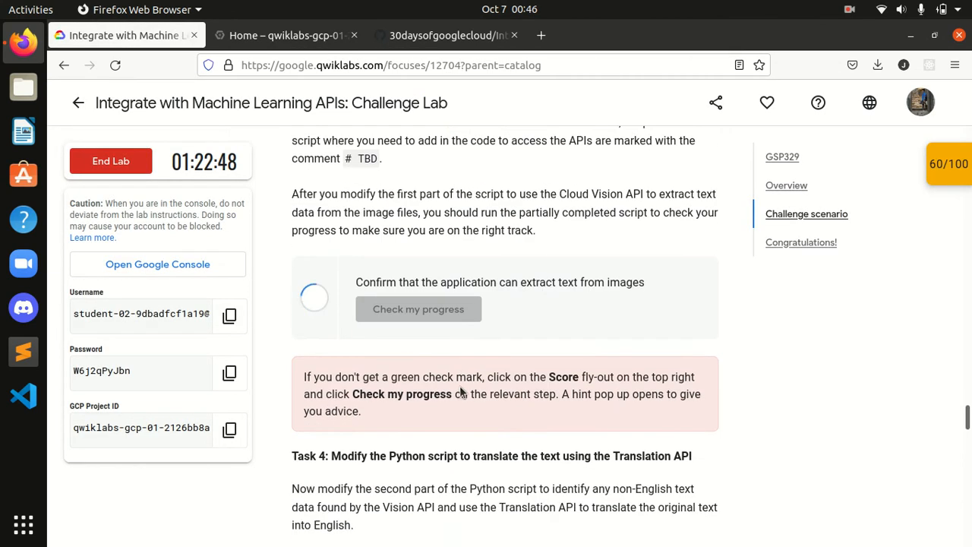
# Step: Check progress on the Task 4 checkpoint confirming text translation and storage in BigQuery
pyautogui.scroll(4, 460, 392)
pyautogui.scroll(-1, 464, 388)
pyautogui.scroll(-5, 466, 389)
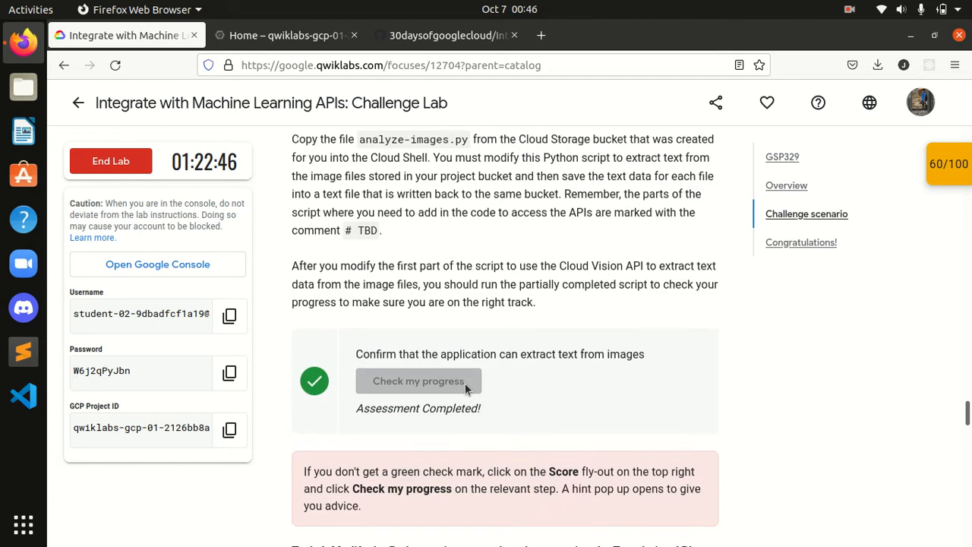
pyautogui.scroll(3, 453, 247)
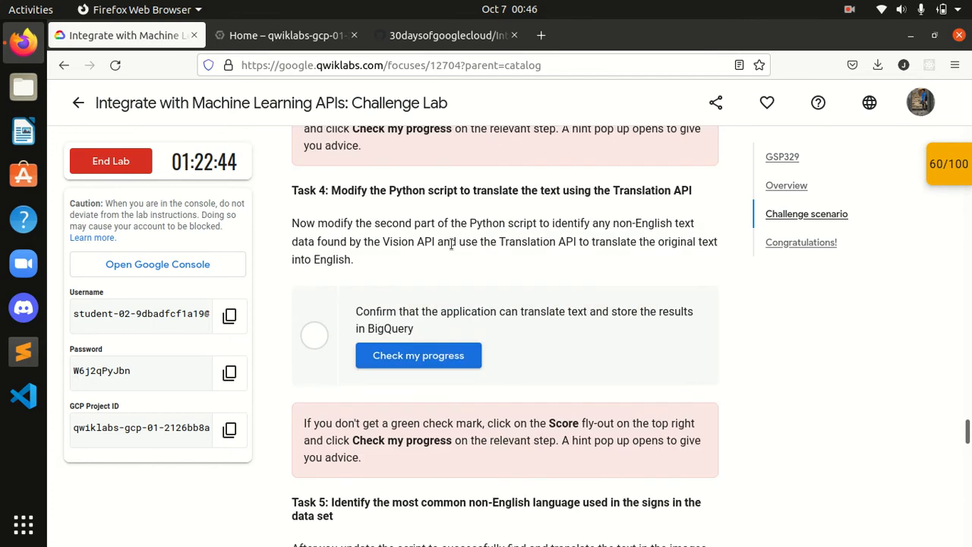
pyautogui.click(446, 404)
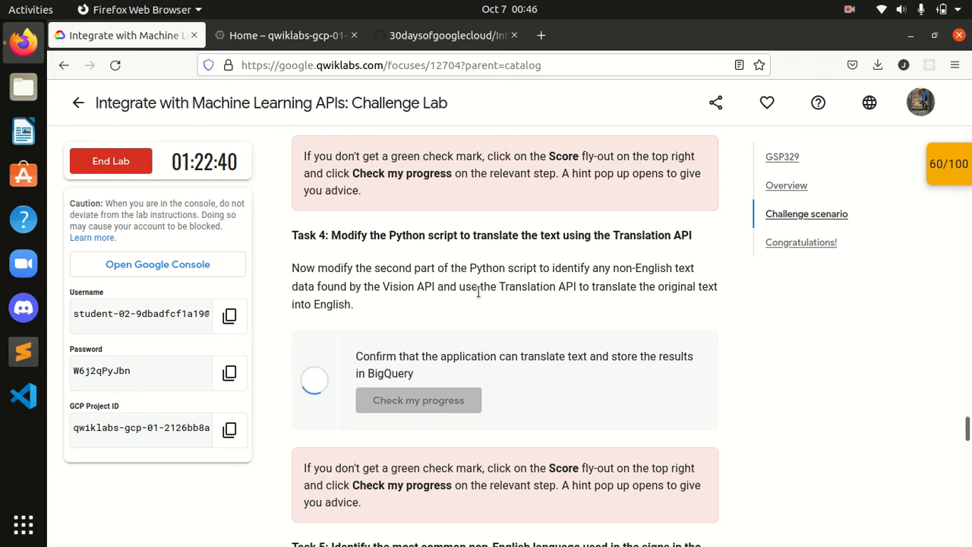
# Step: Check progress on the translation checkpoint from the Score fly-out, then close the fly-out
pyautogui.scroll(1, 488, 286)
pyautogui.scroll(1, 487, 286)
pyautogui.click(948, 163)
pyautogui.scroll(-2, 927, 256)
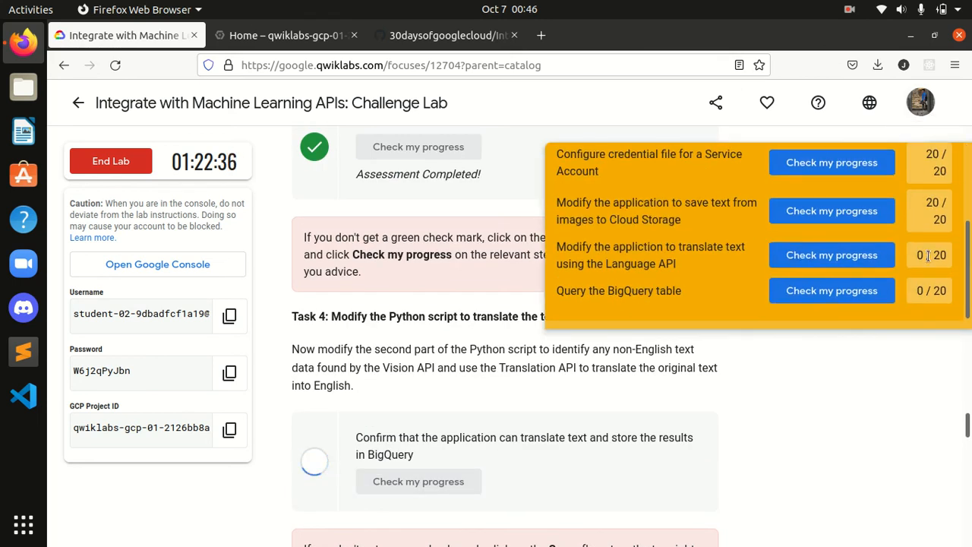
pyautogui.click(839, 258)
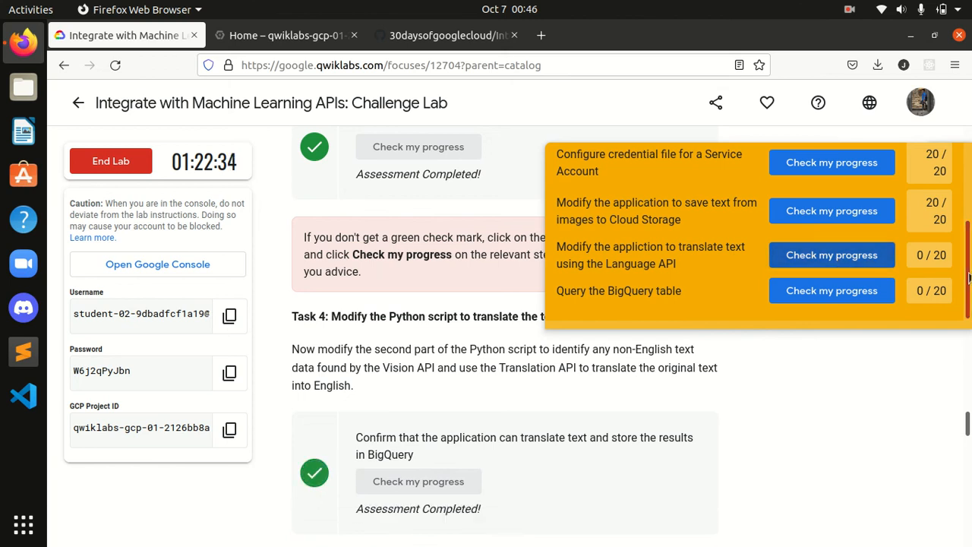
pyautogui.moveTo(969, 278); pyautogui.dragTo(969, 277)
pyautogui.click(826, 259)
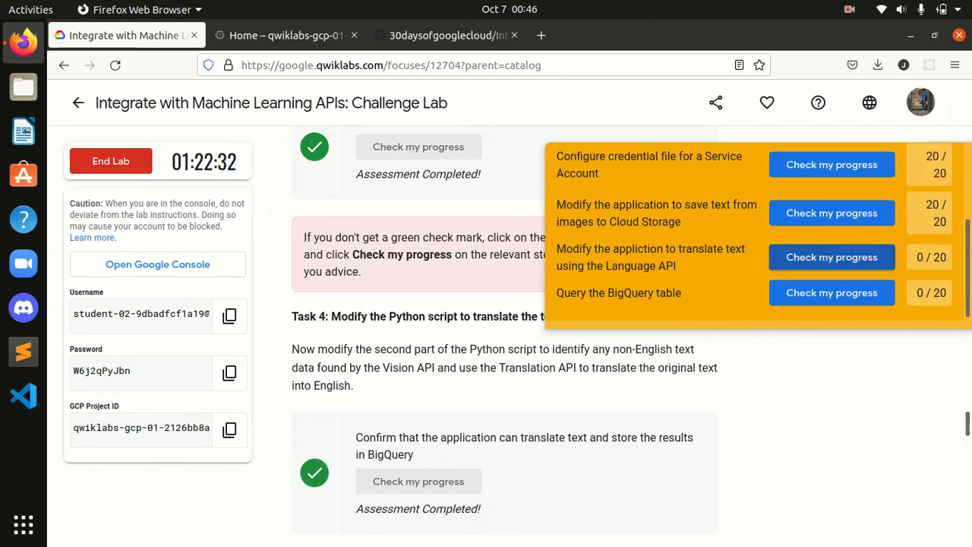
pyautogui.click(657, 334)
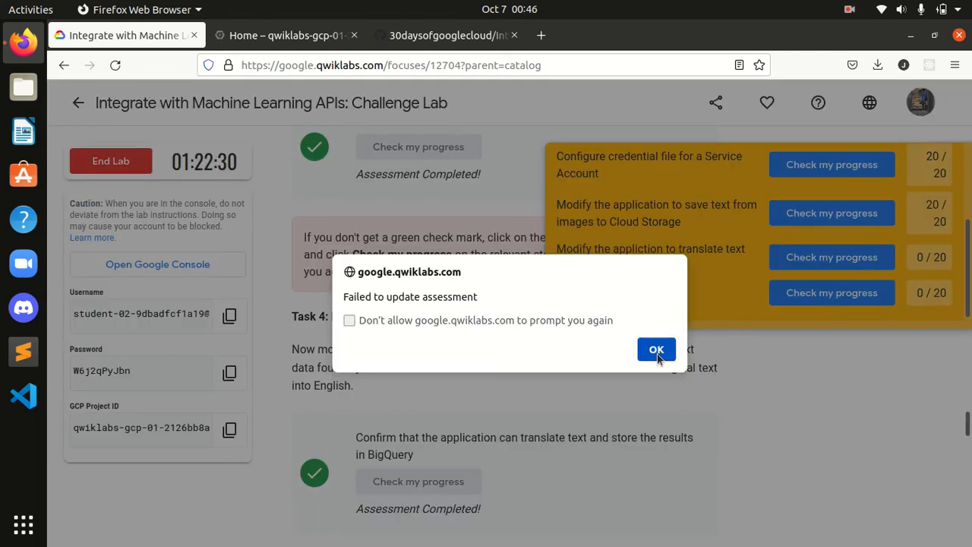
pyautogui.click(654, 349)
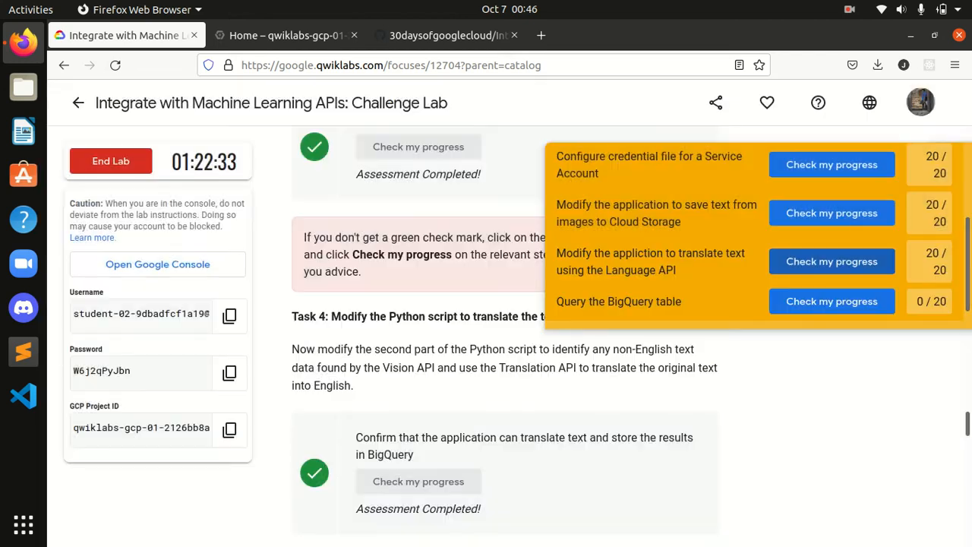
pyautogui.moveTo(968, 264)
pyautogui.mouseDown()
pyautogui.moveTo(969, 211)
pyautogui.moveTo(967, 280)
pyautogui.mouseUp()
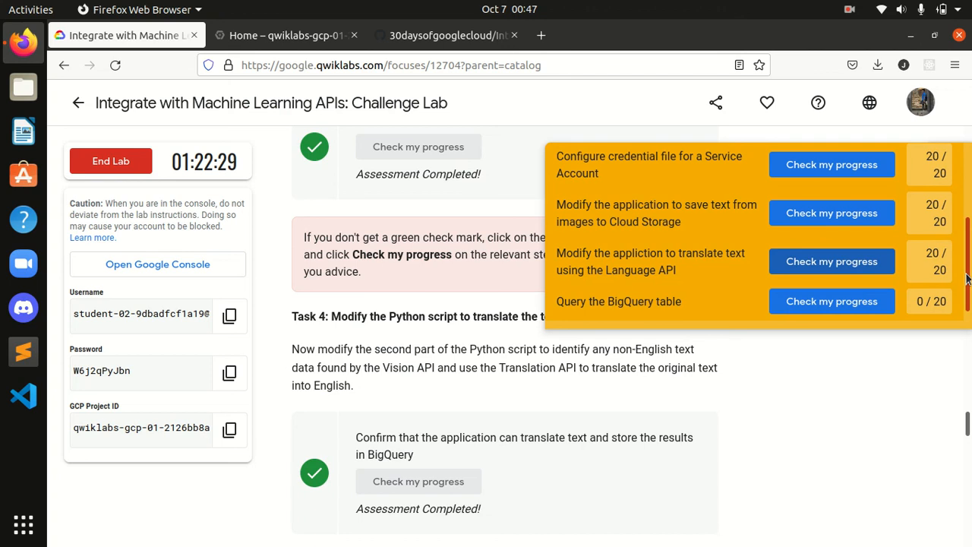
pyautogui.scroll(5, 946, 176)
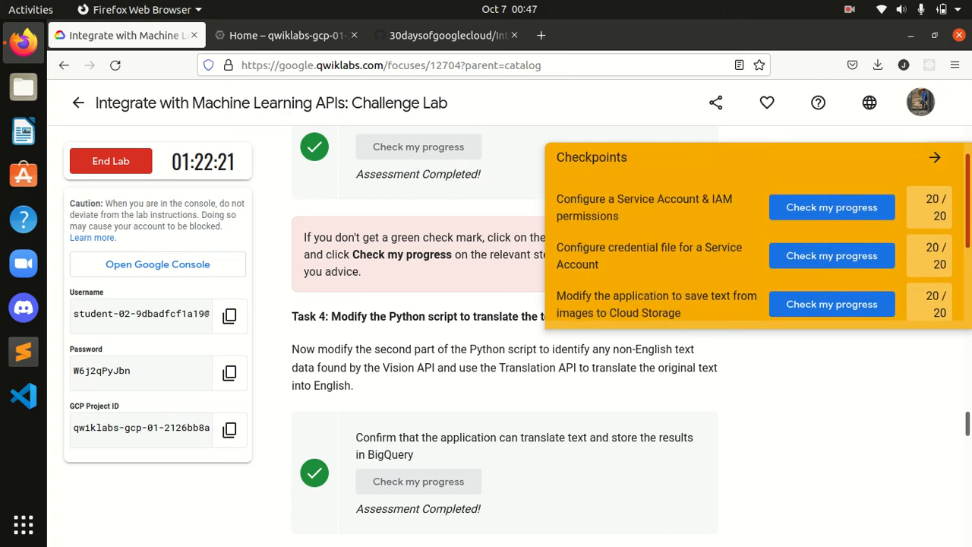
pyautogui.click(946, 176)
pyautogui.scroll(-5, 477, 288)
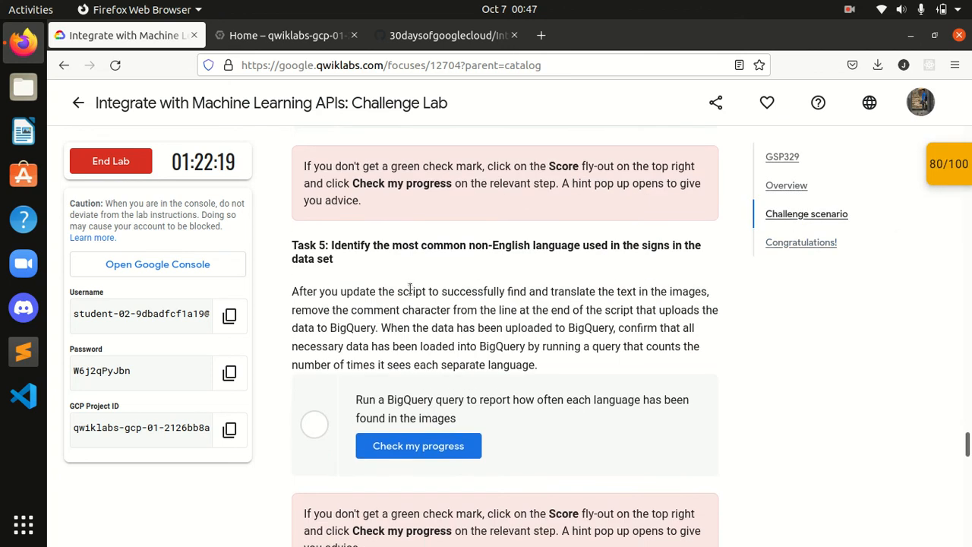
# Step: Read the GitHub script's instruction to open BigQuery and run the query
pyautogui.click(419, 34)
pyautogui.click(351, 319)
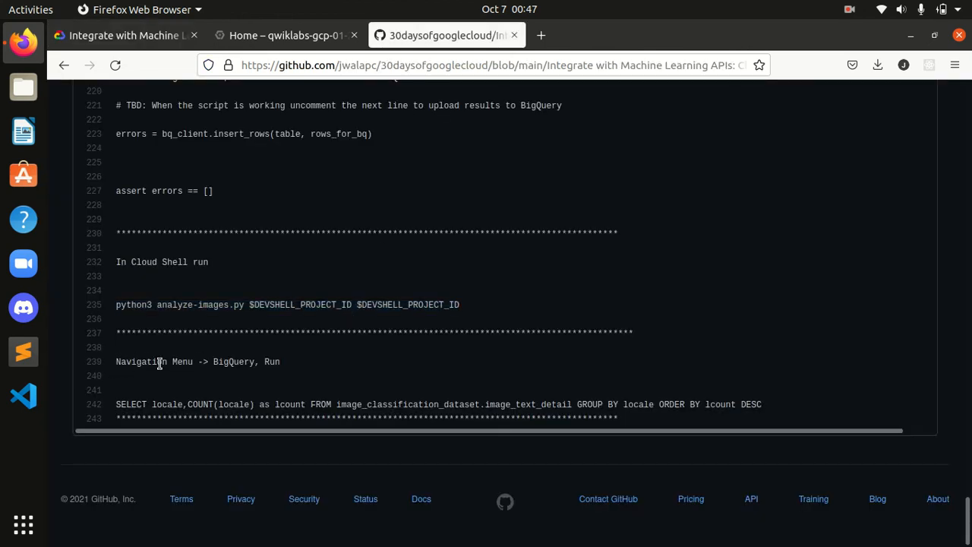
pyautogui.moveTo(213, 361); pyautogui.dragTo(287, 370)
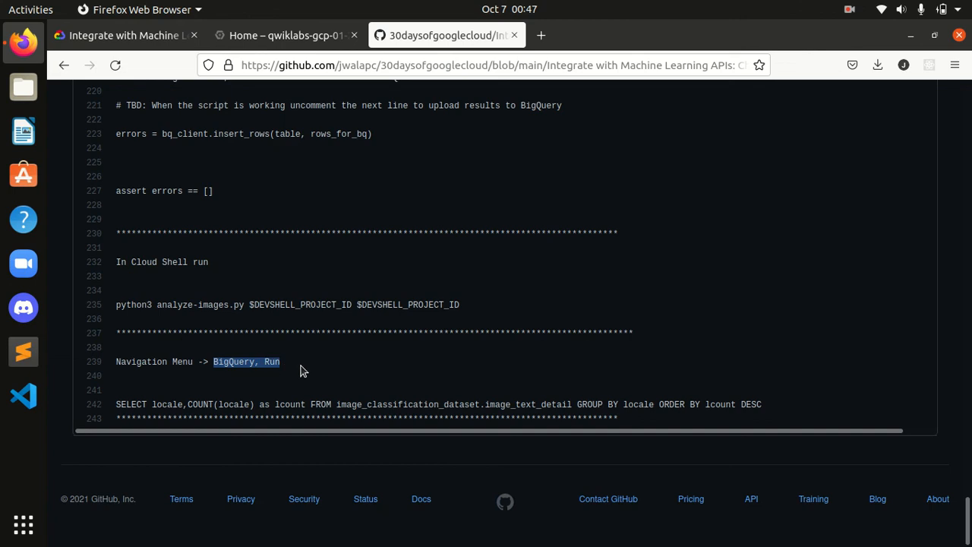
pyautogui.click(351, 385)
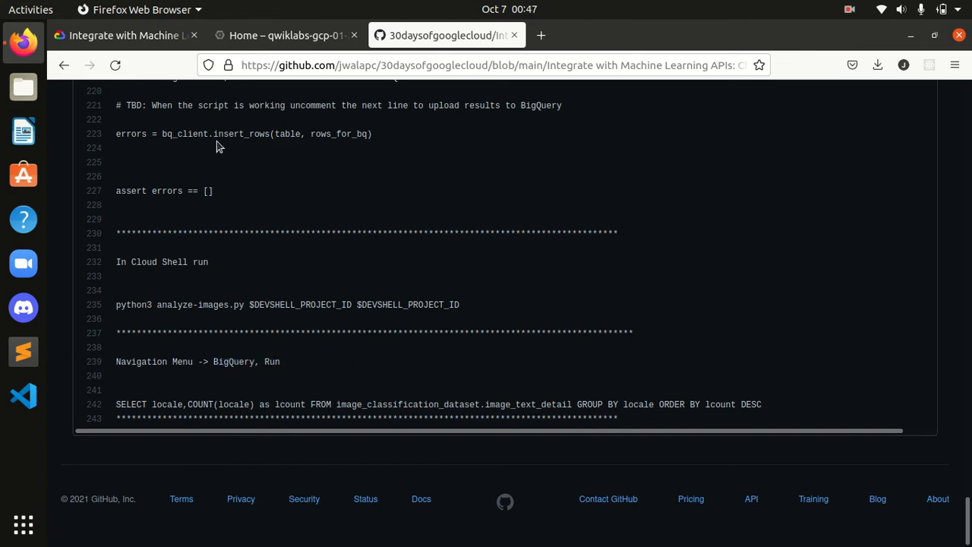
# Step: Open BigQuery from the navigation menu and dismiss the welcome dialog
pyautogui.click(250, 35)
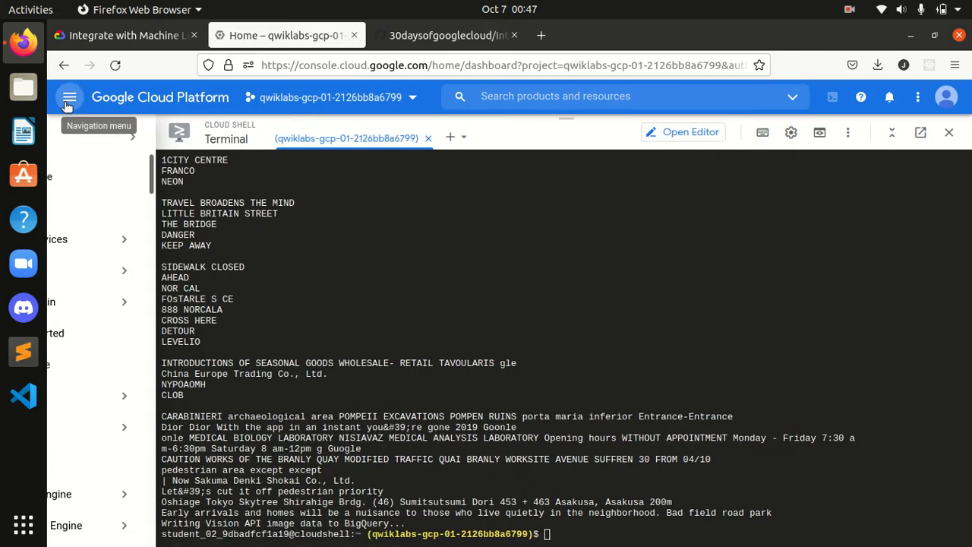
pyautogui.click(68, 99)
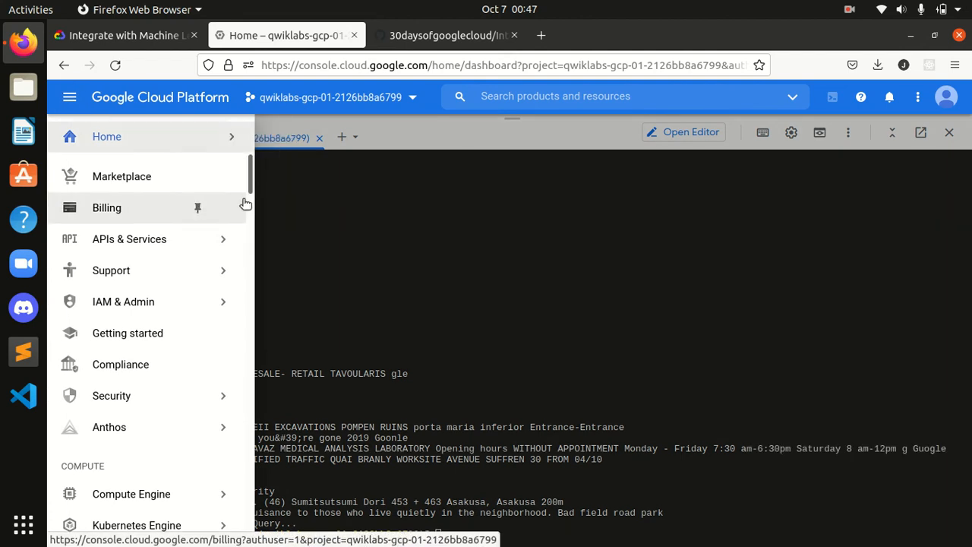
pyautogui.scroll(-10, 240, 251)
pyautogui.scroll(-12, 240, 364)
pyautogui.scroll(-6, 245, 400)
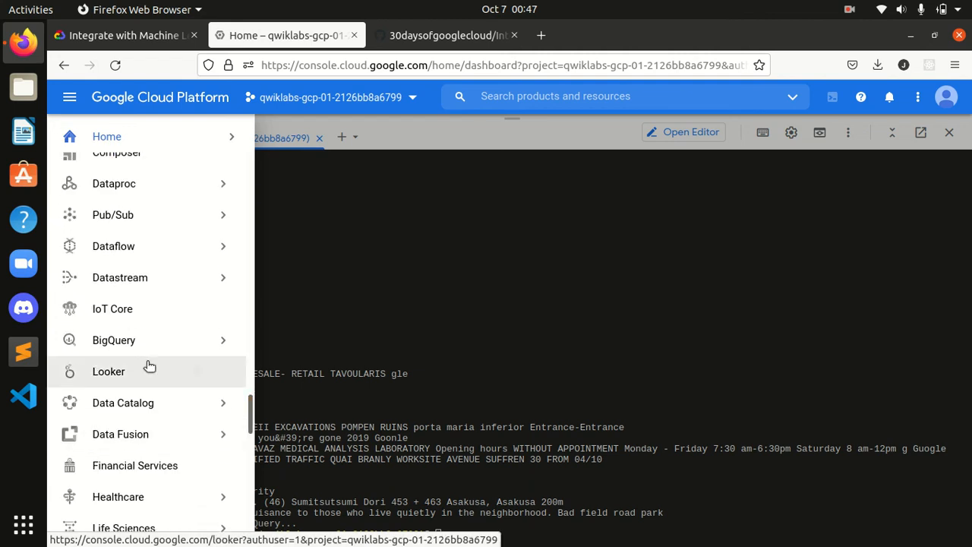
pyautogui.click(195, 341)
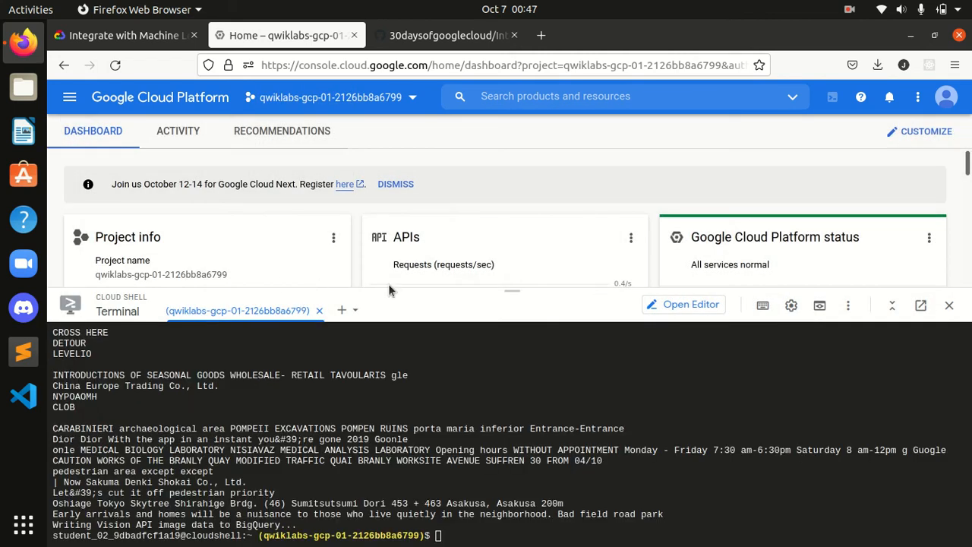
pyautogui.moveTo(511, 289); pyautogui.dragTo(503, 471)
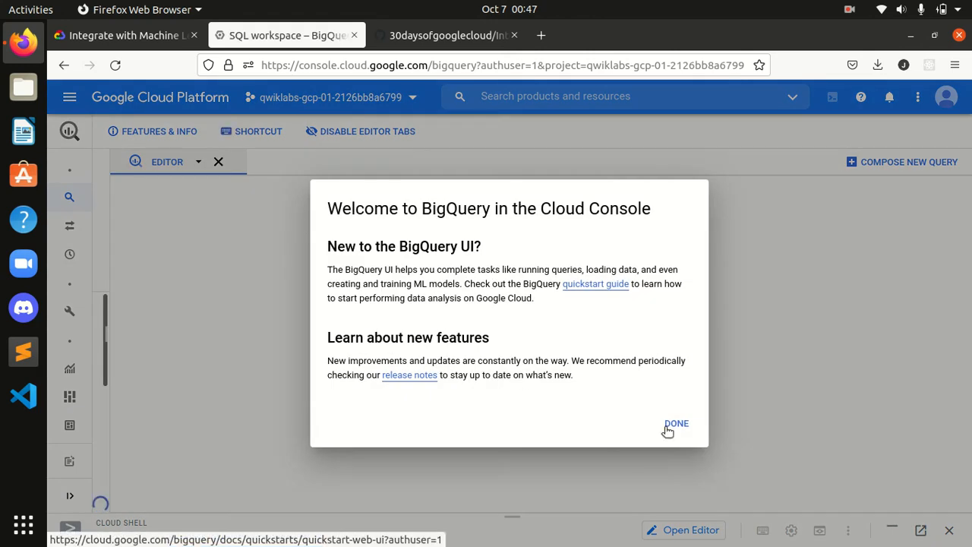
pyautogui.click(674, 426)
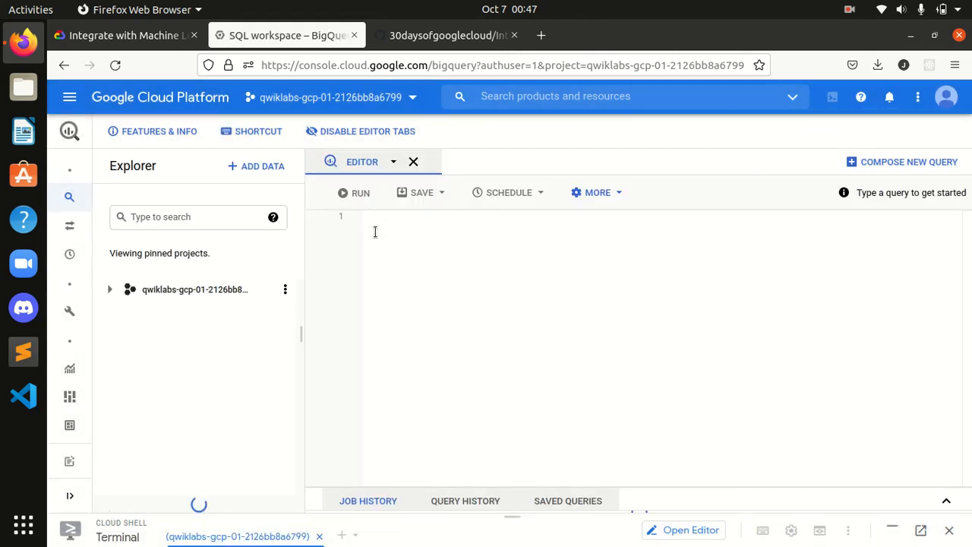
# Step: Copy the SELECT locale,COUNT(locale) query from the GitHub script
pyautogui.click(431, 35)
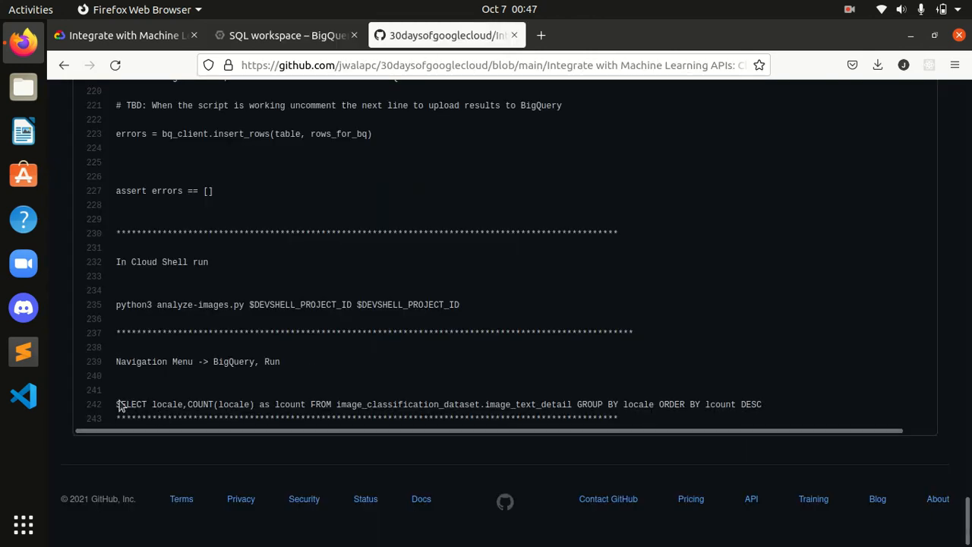
pyautogui.moveTo(116, 404); pyautogui.dragTo(774, 409)
pyautogui.hotkey('ctrl', 'c')
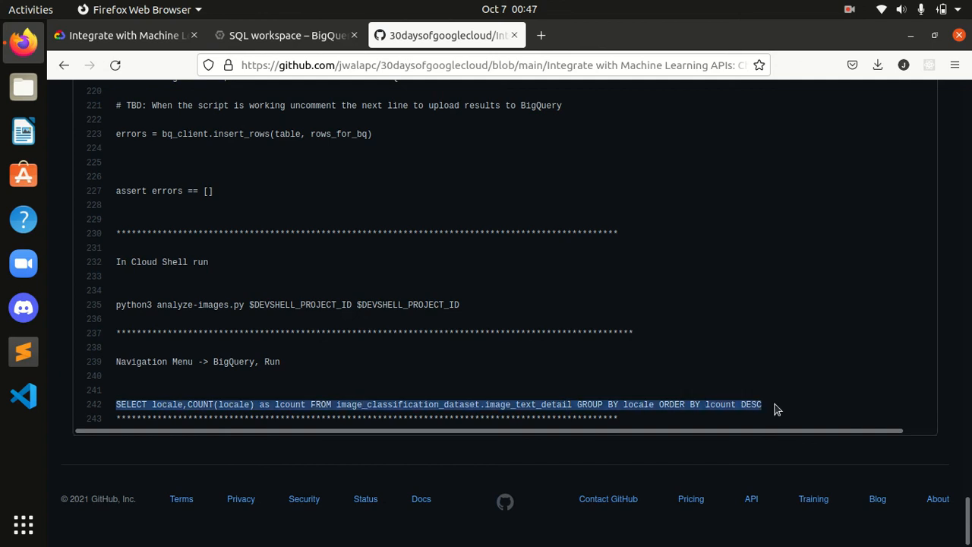
# Step: Paste the copied SELECT locale,COUNT(locale) query into the BigQuery editor
pyautogui.click(281, 35)
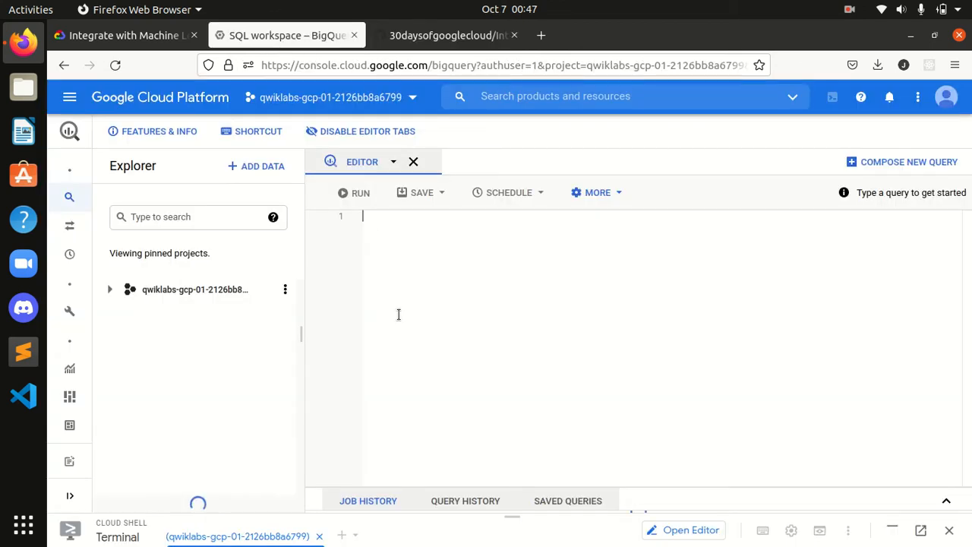
pyautogui.hotkey('ctrl', 'v')
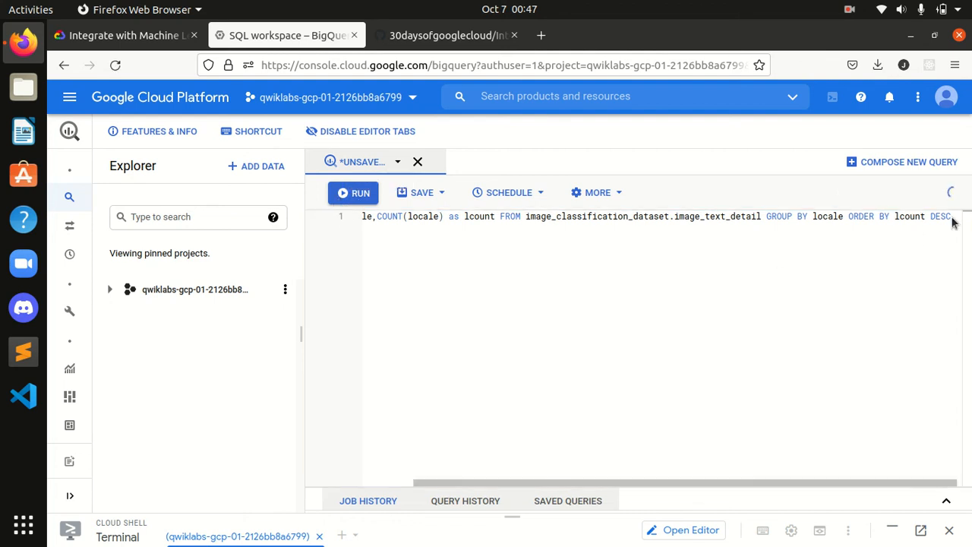
# Step: Check progress on the BigQuery query task and its Score fly-out checkpoint, dismissing the alert and closing the fly-out
pyautogui.click(137, 35)
pyautogui.scroll(-2, 658, 322)
pyautogui.click(451, 364)
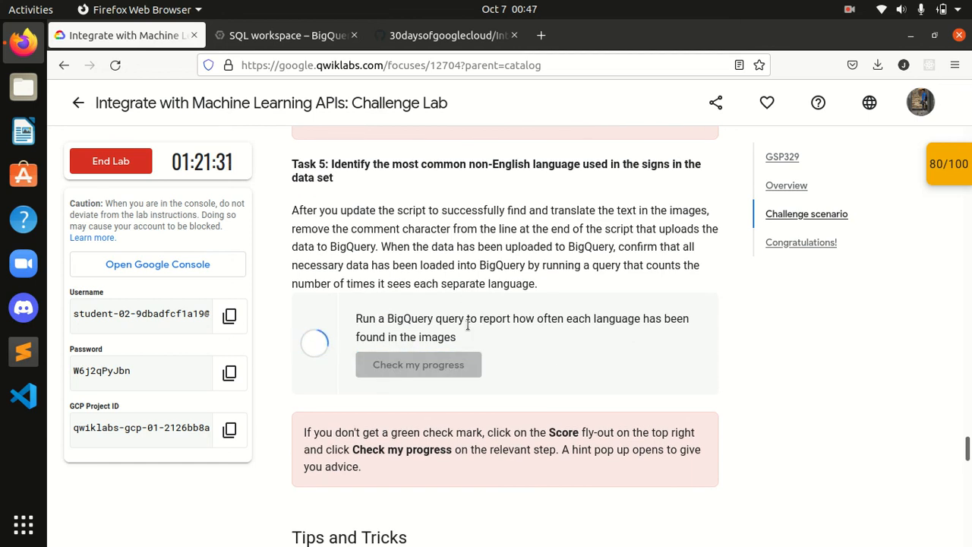
pyautogui.click(969, 173)
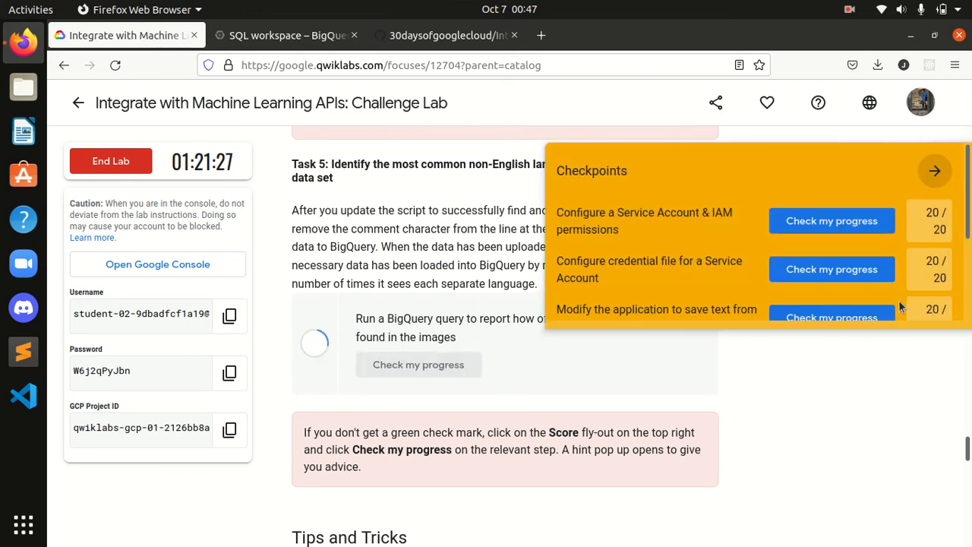
pyautogui.scroll(-1, 968, 265)
pyautogui.scroll(-2, 968, 264)
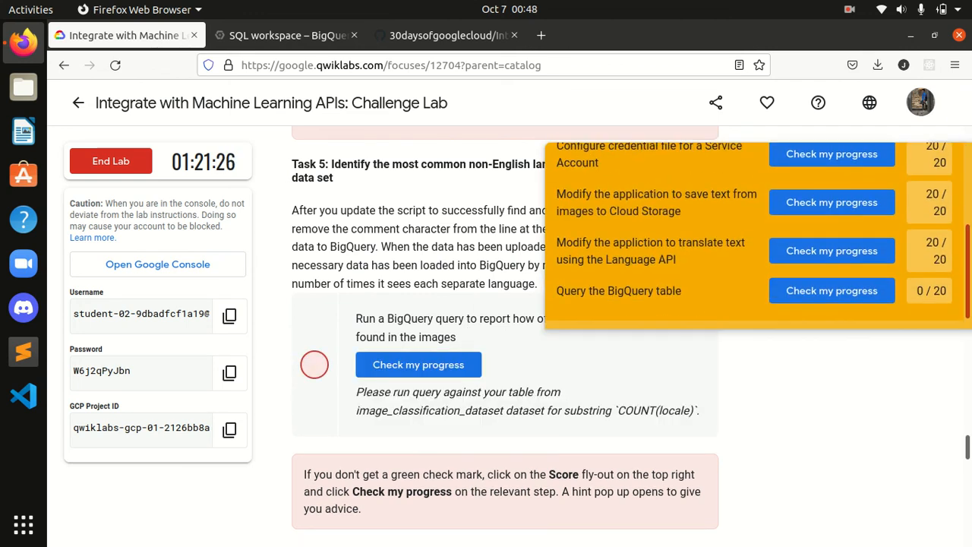
pyautogui.click(835, 297)
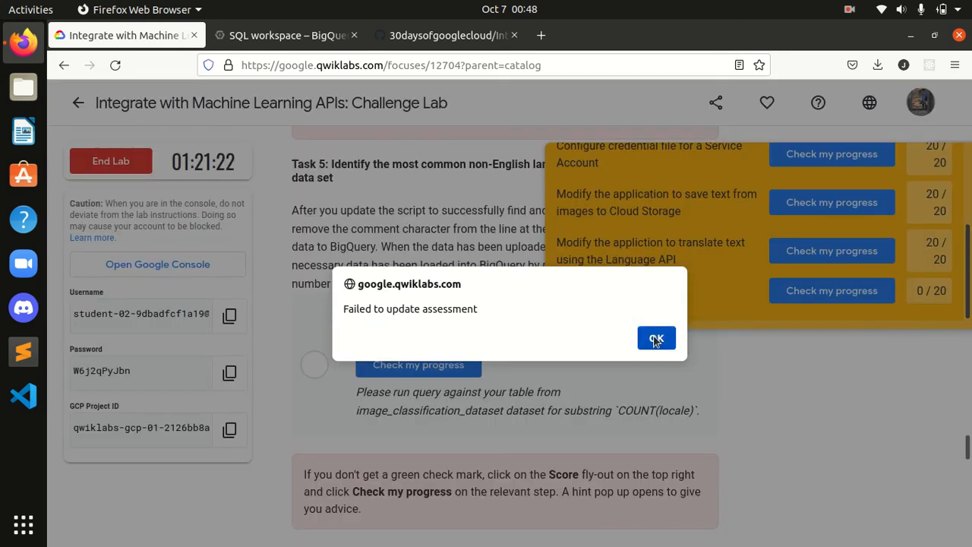
pyautogui.click(656, 338)
pyautogui.click(933, 170)
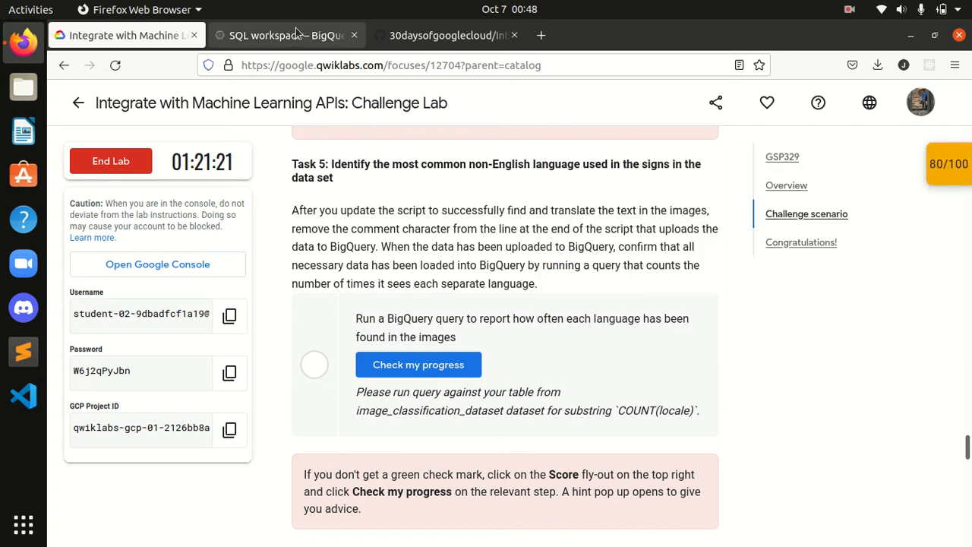
# Step: Run the pasted locale count query in BigQuery
pyautogui.click(298, 34)
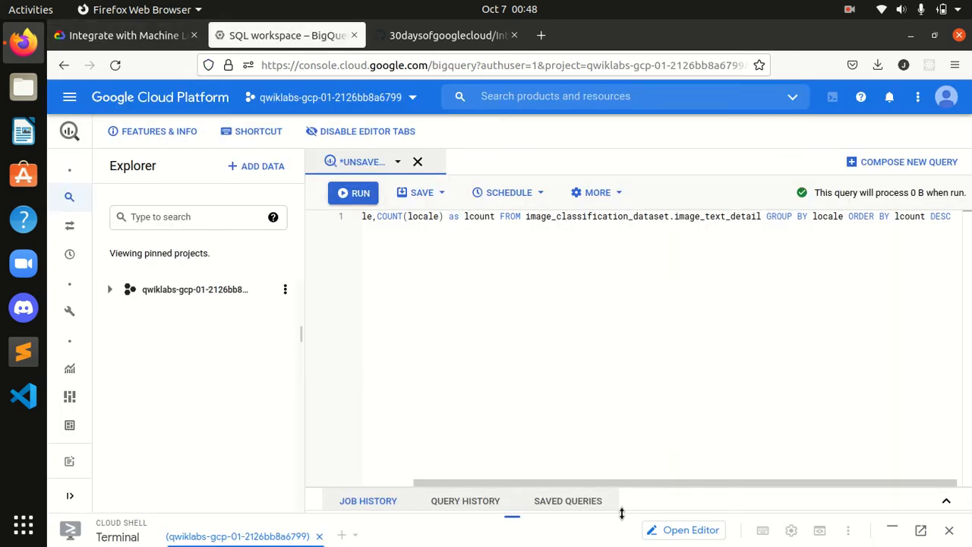
pyautogui.moveTo(584, 485); pyautogui.dragTo(403, 473)
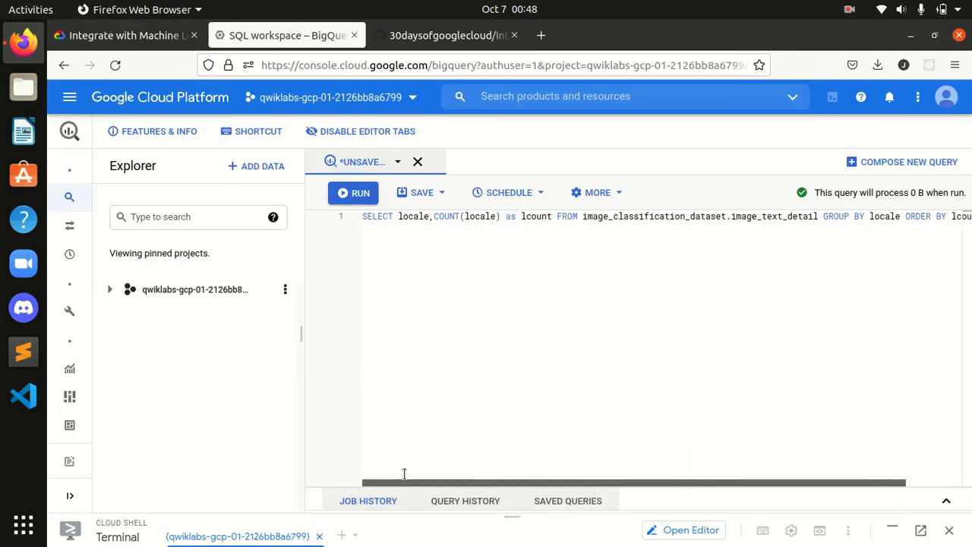
pyautogui.click(348, 194)
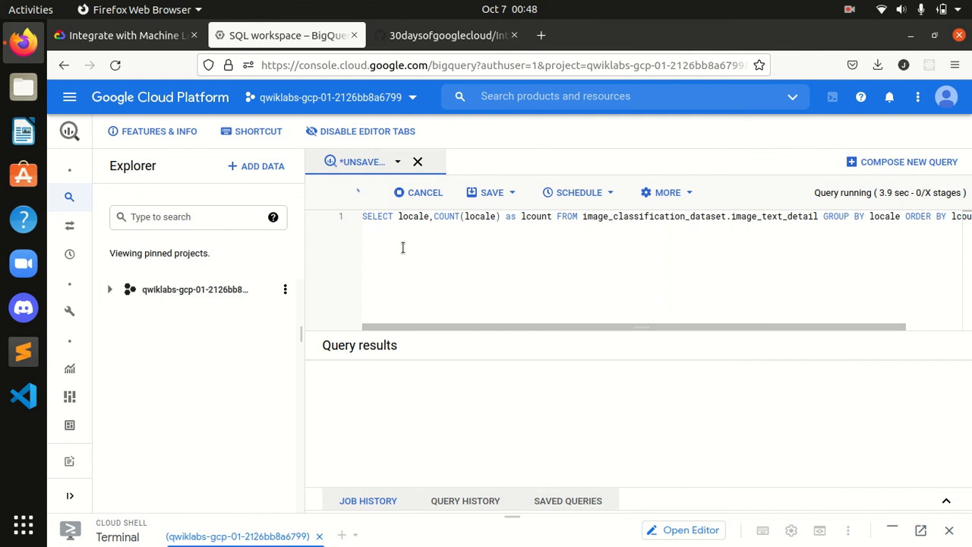
# Step: Check progress on the task that runs a BigQuery query reporting each language's frequency
pyautogui.click(126, 35)
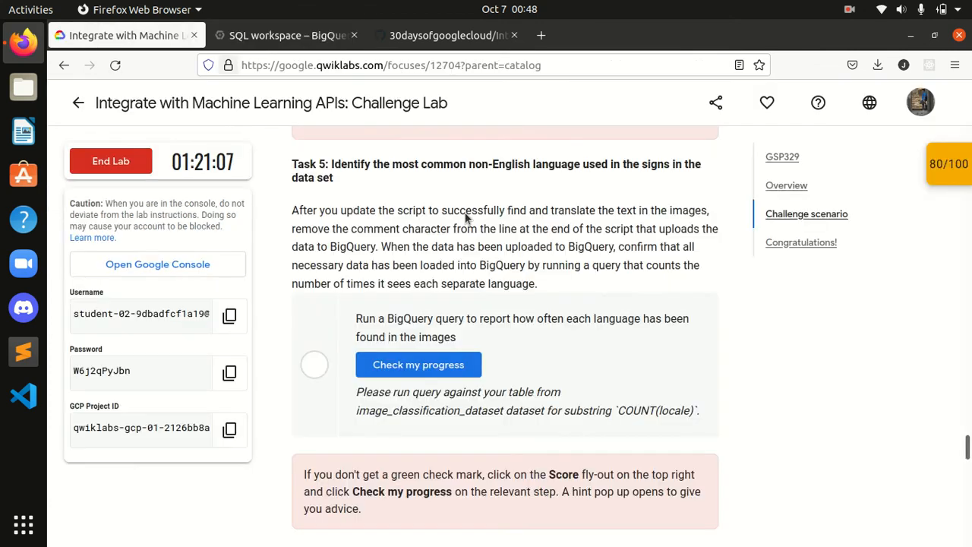
pyautogui.click(444, 365)
pyautogui.scroll(-2, 443, 360)
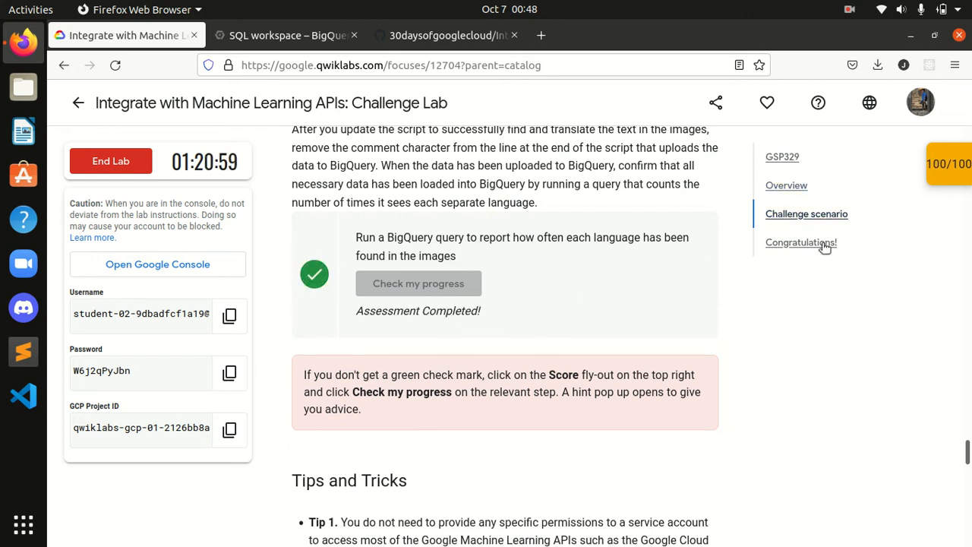
# Step: End the lab, confirm ending it, and cancel the satisfaction survey
pyautogui.click(112, 169)
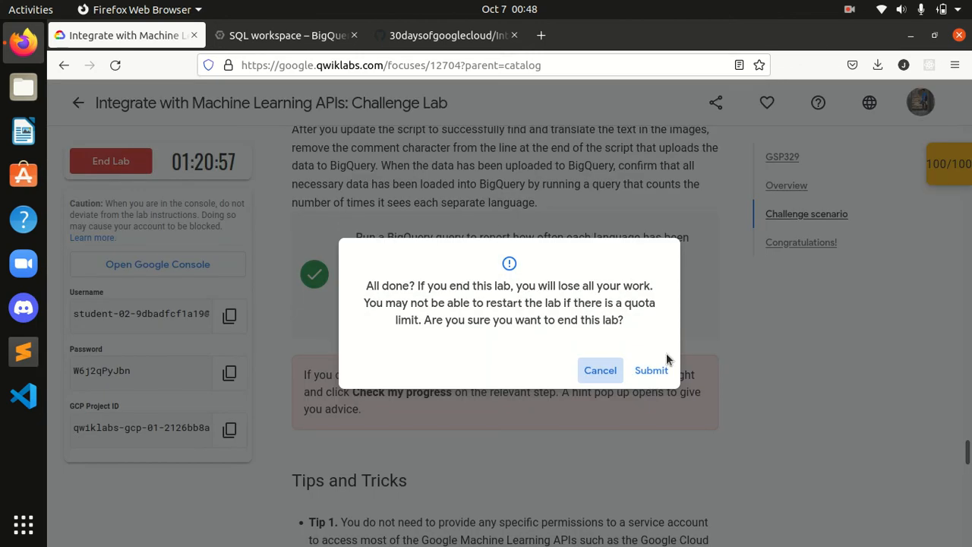
pyautogui.click(648, 369)
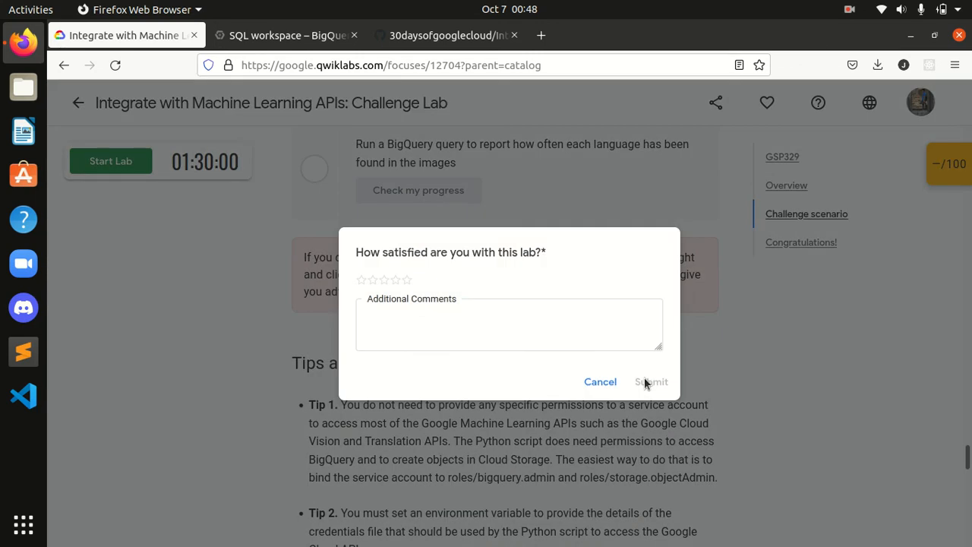
pyautogui.click(600, 382)
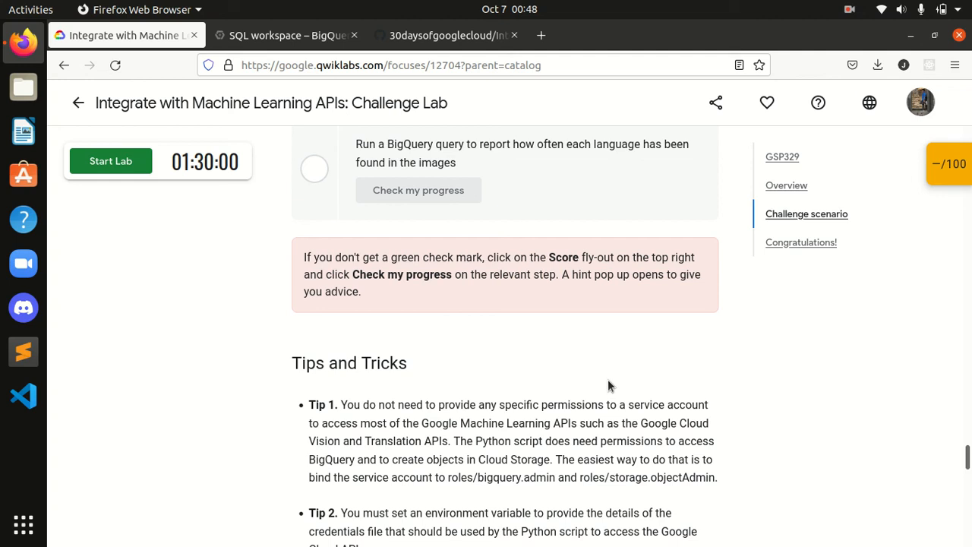
# Step: Go to the Congratulations section and highlight its heading and summary text
pyautogui.moveTo(967, 457); pyautogui.dragTo(968, 489)
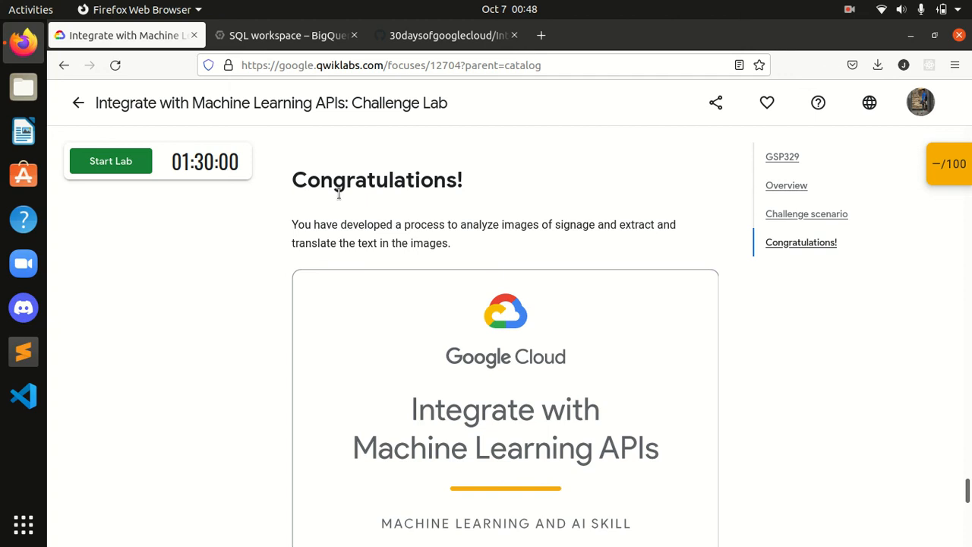
pyautogui.moveTo(296, 170); pyautogui.dragTo(562, 444)
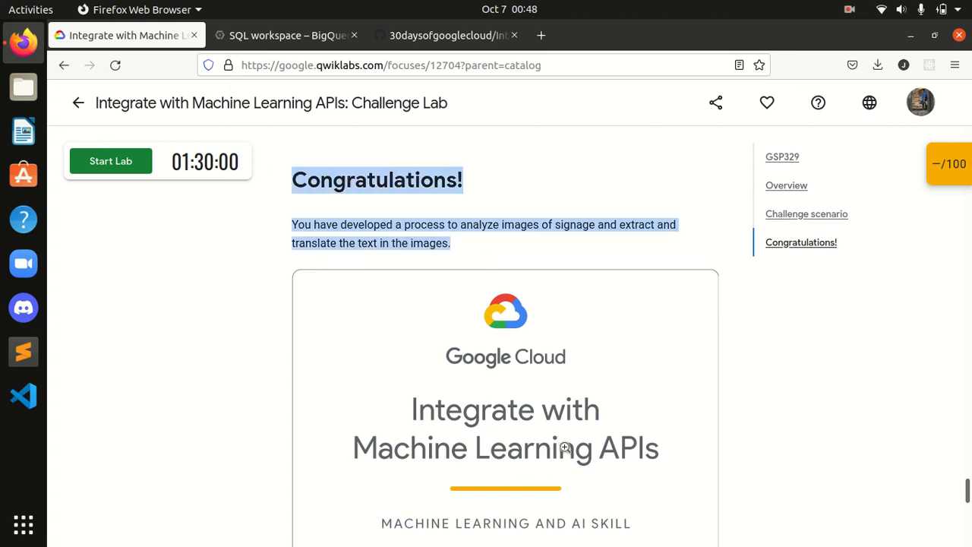
pyautogui.click(553, 286)
pyautogui.click(539, 270)
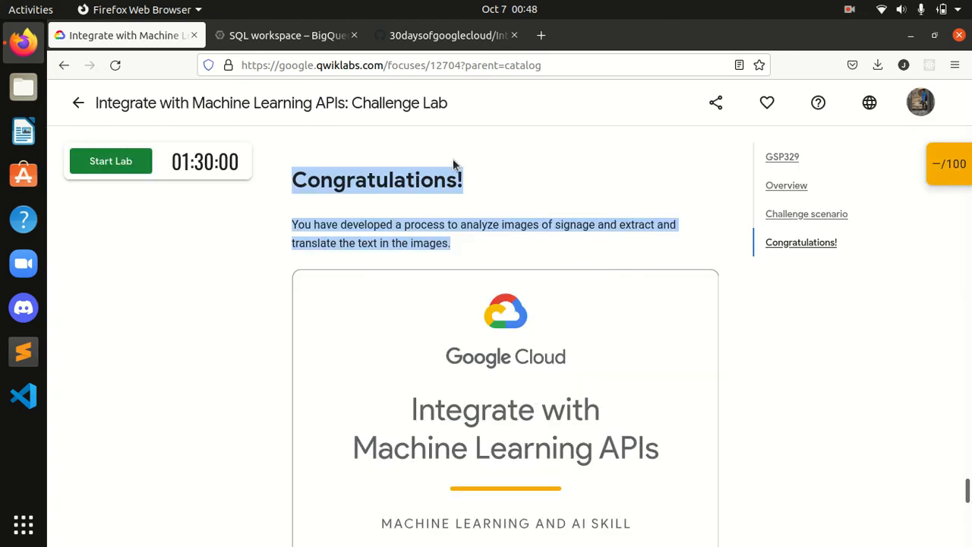
pyautogui.click(493, 199)
pyautogui.moveTo(291, 177); pyautogui.dragTo(504, 256)
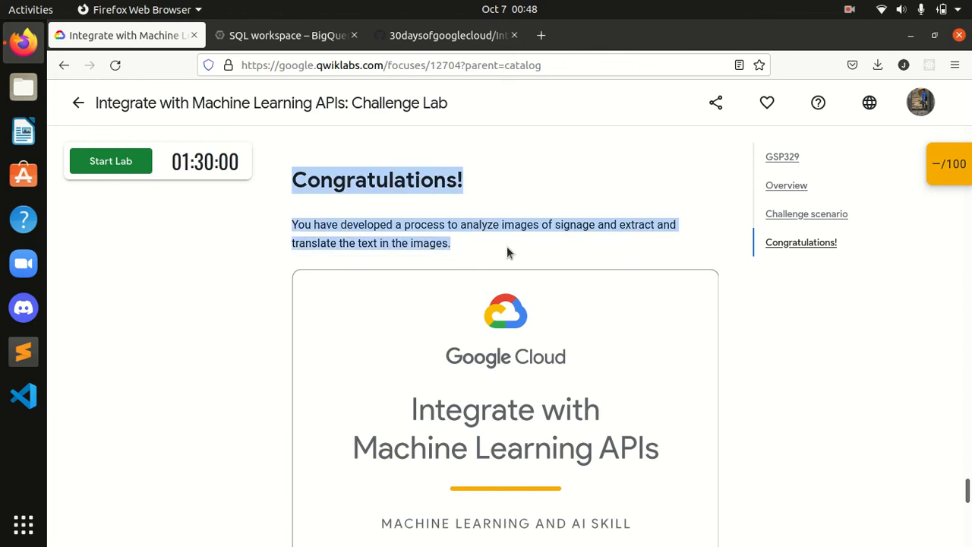